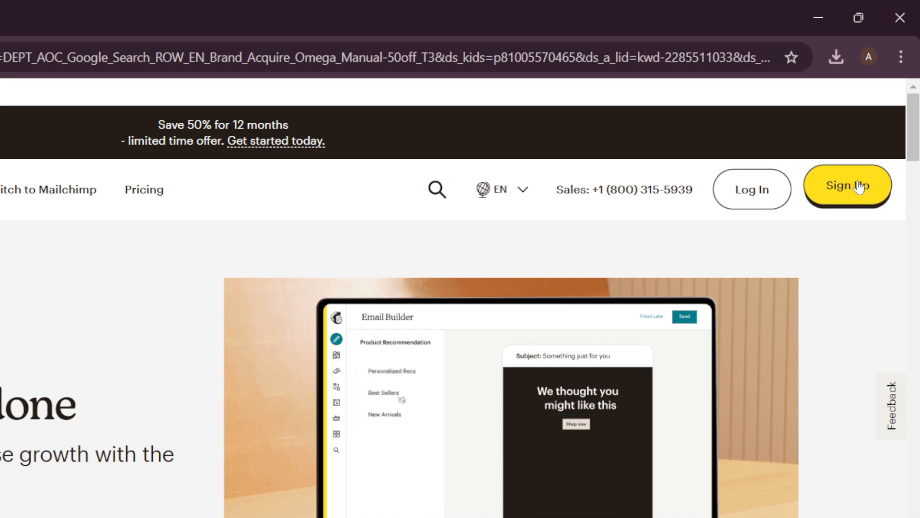
- Go to Mailchimp's sign-up pricing page and browse the available plans
left_click(844, 191)
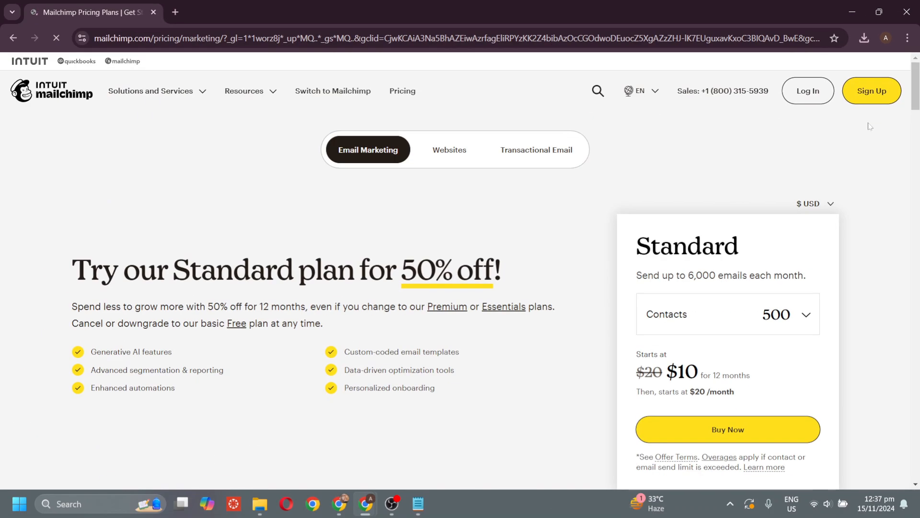
scroll(583, 274, "down", 10)
scroll(583, 272, "down", 6)
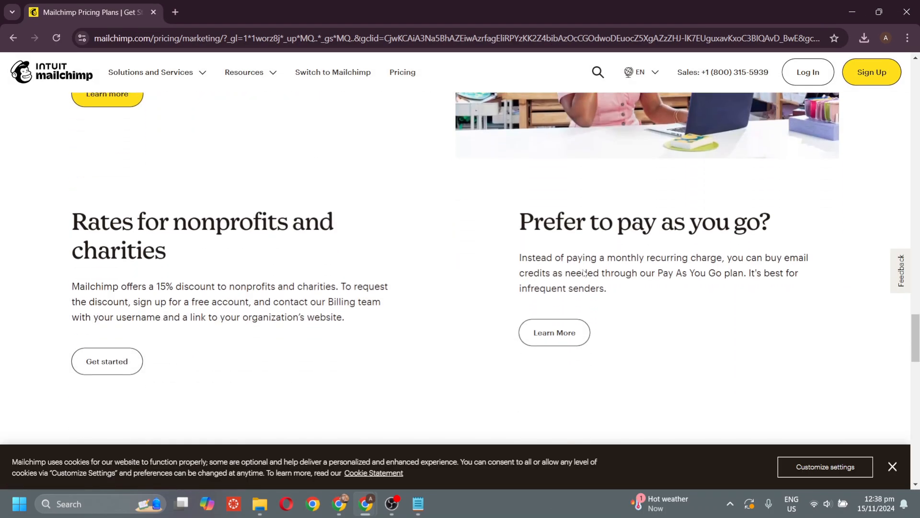
scroll(583, 272, "up", 3)
scroll(582, 273, "up", 10)
scroll(584, 273, "up", 4)
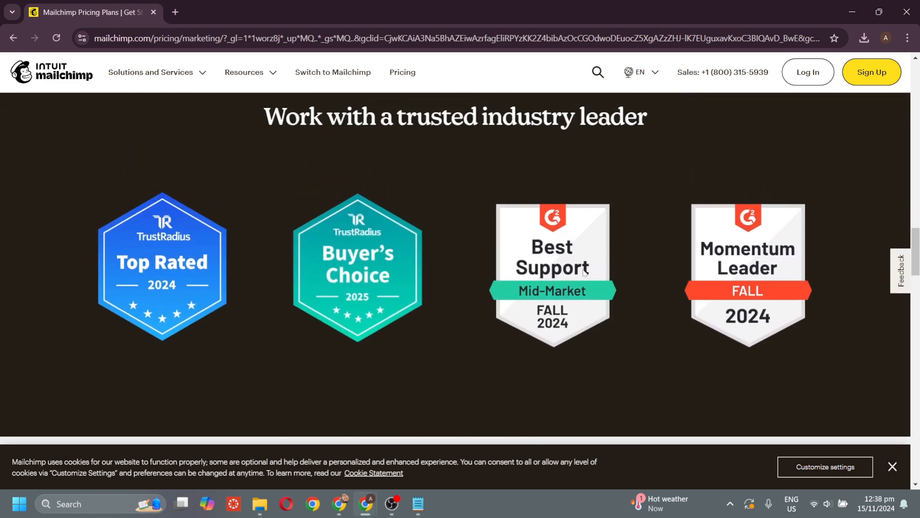
scroll(584, 271, "down", 8)
scroll(583, 272, "up", 2)
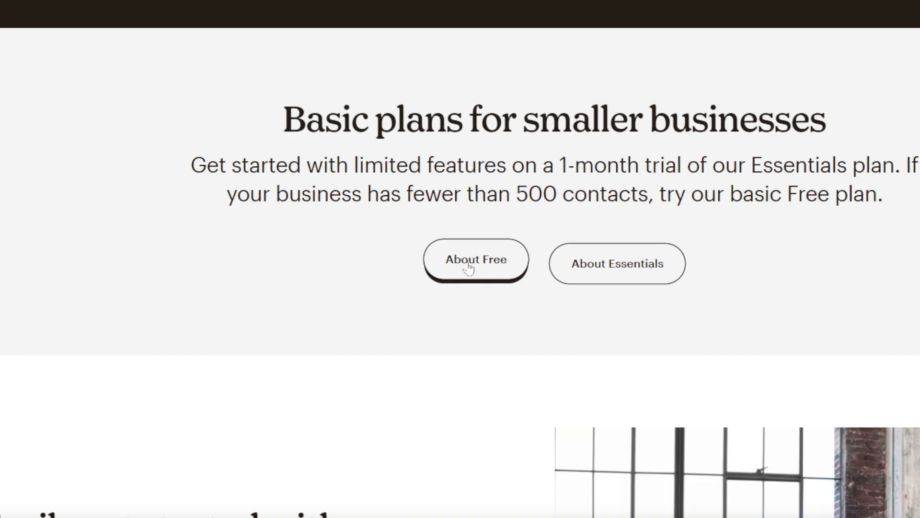
- Review what the Free plan includes and choose Sign Up Free
left_click(468, 268)
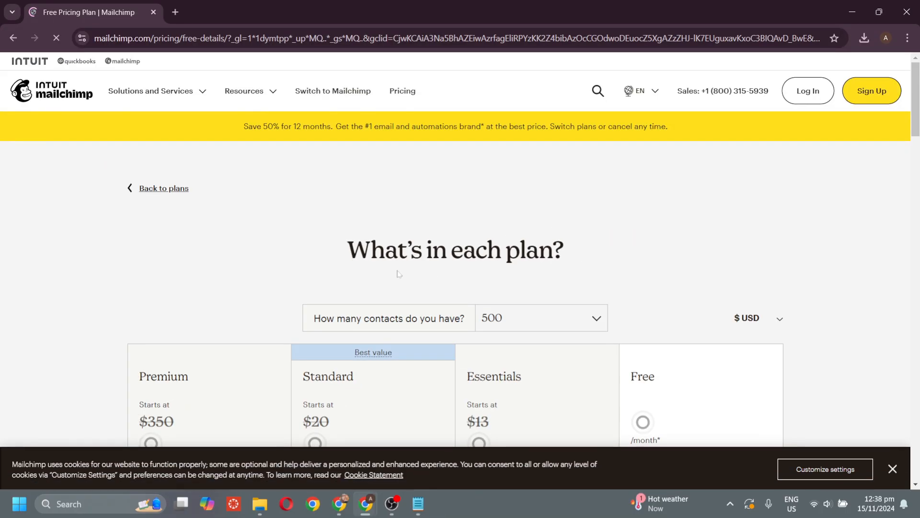
scroll(398, 273, "down", 3)
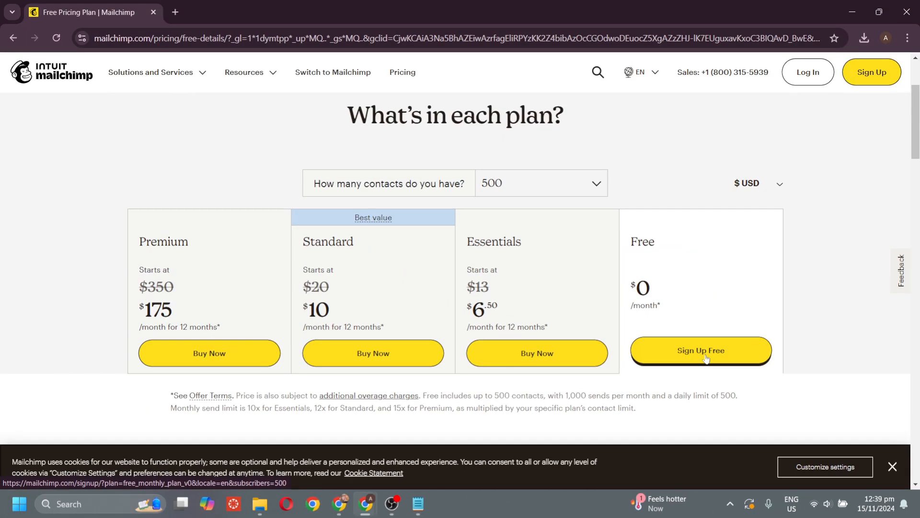
left_click(618, 269)
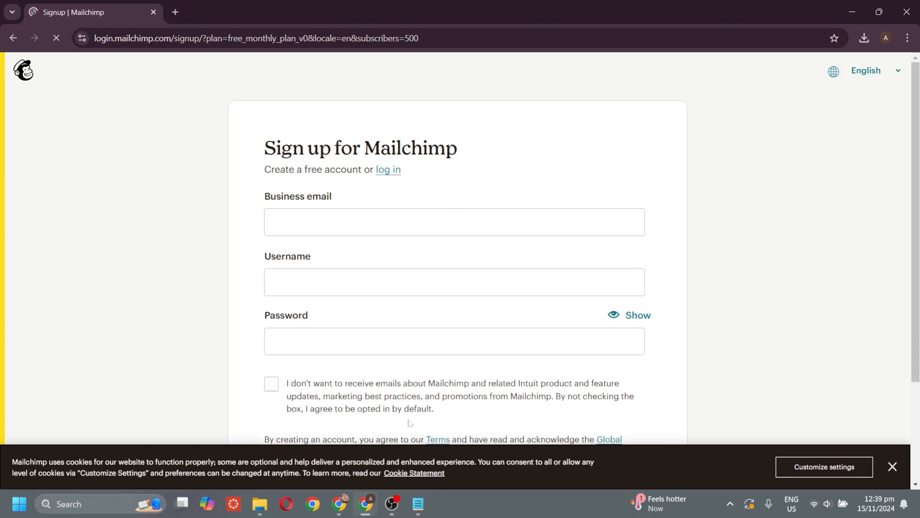
- Fill the business email with the saved address and move to the username field
left_click(335, 222)
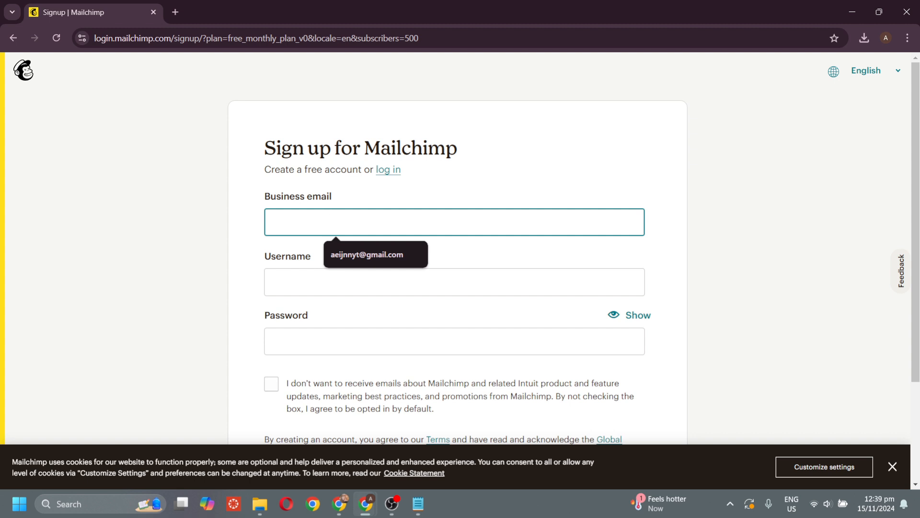
left_click(347, 254)
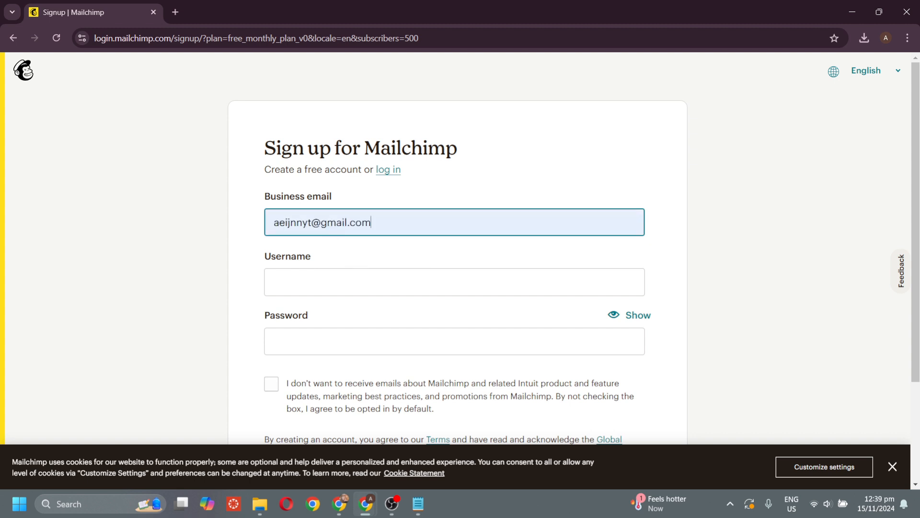
left_click(337, 281)
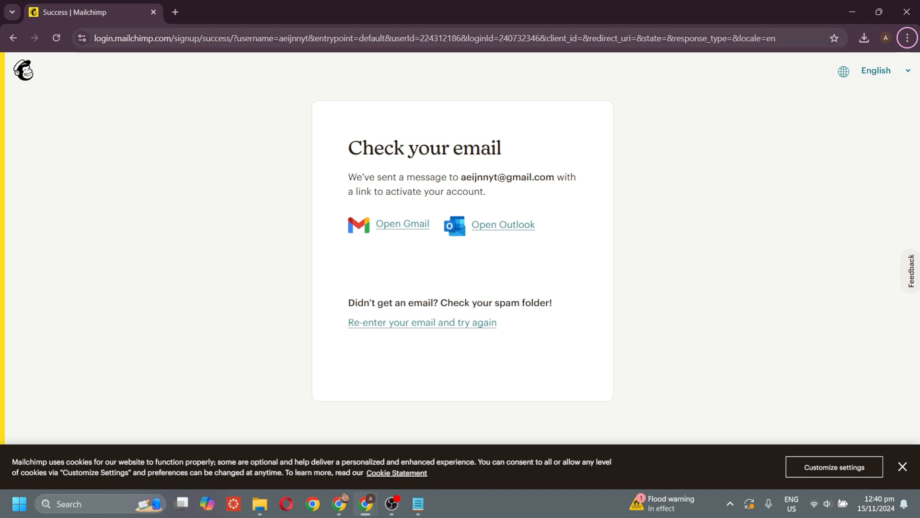
- Open Gmail in a new tab and activate the account from Mailchimp's activation email
left_click(176, 12)
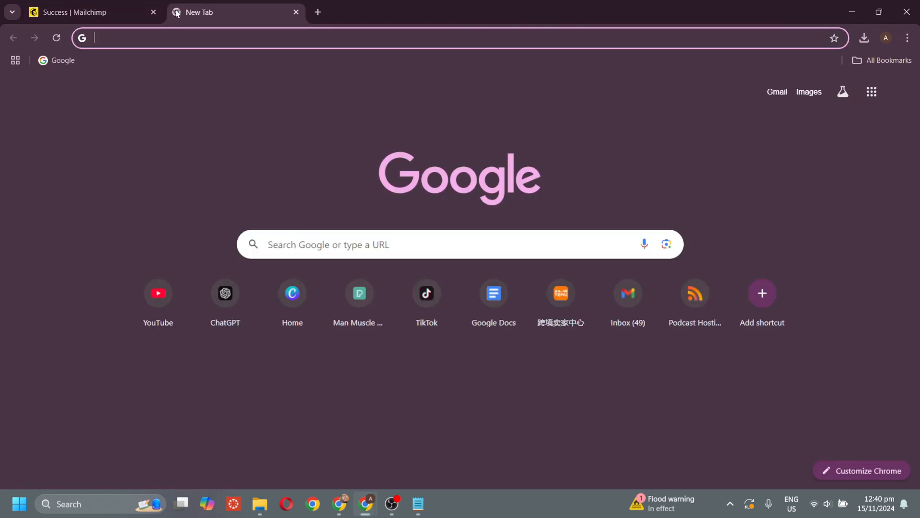
type("gmail.com")
key("Return")
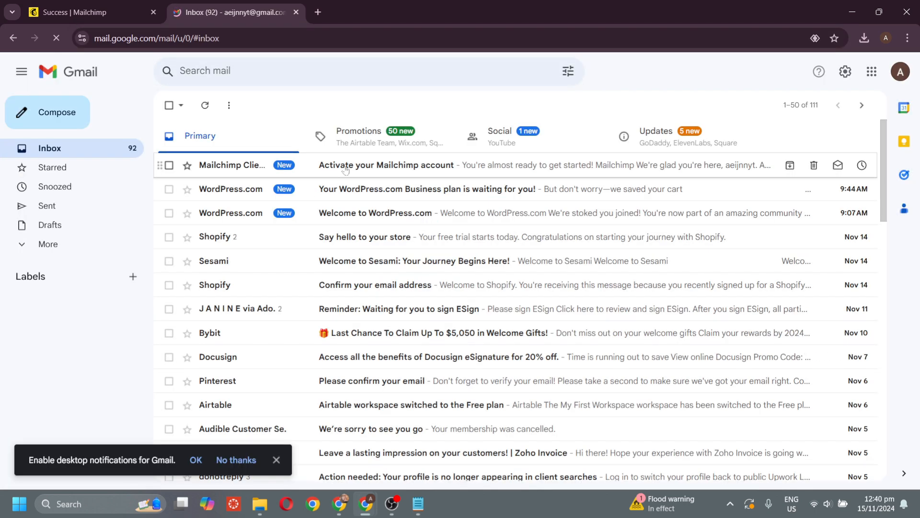
left_click(330, 166)
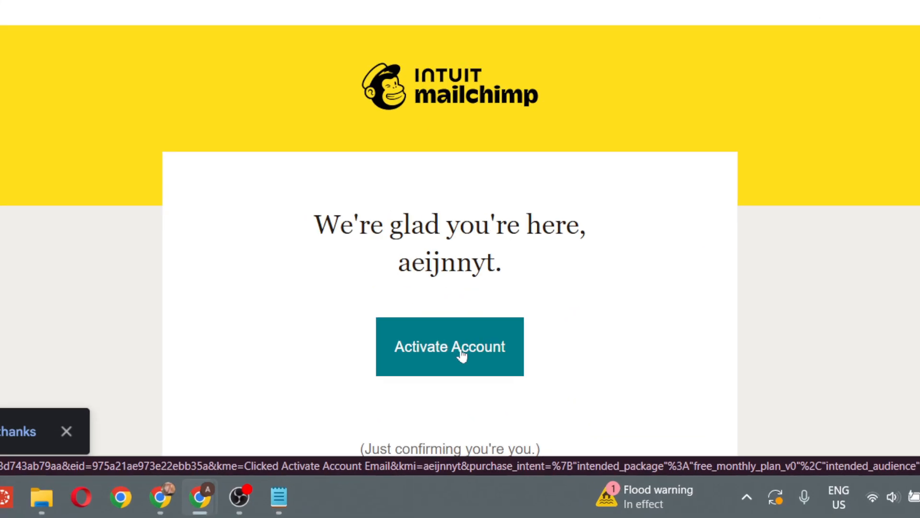
left_click(462, 354)
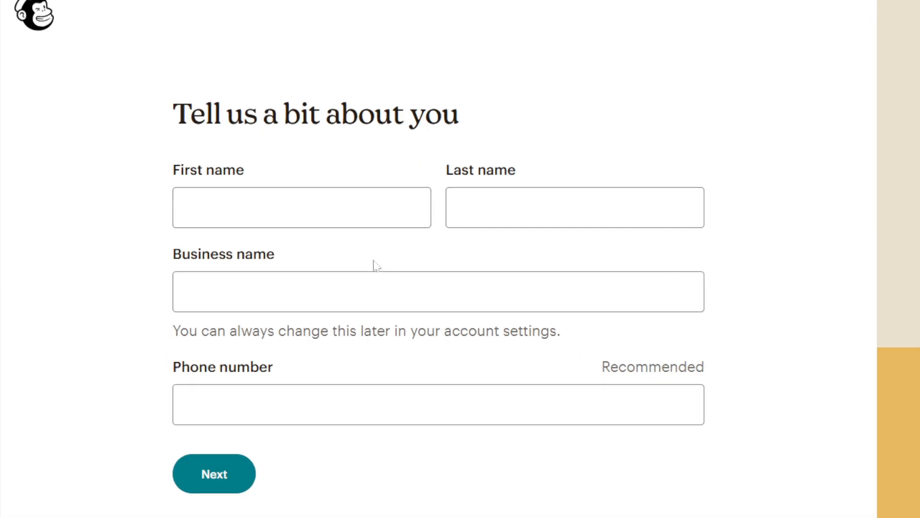
- Enter the first name, last name and business name YUMYUM, then start the business address
left_click(307, 209)
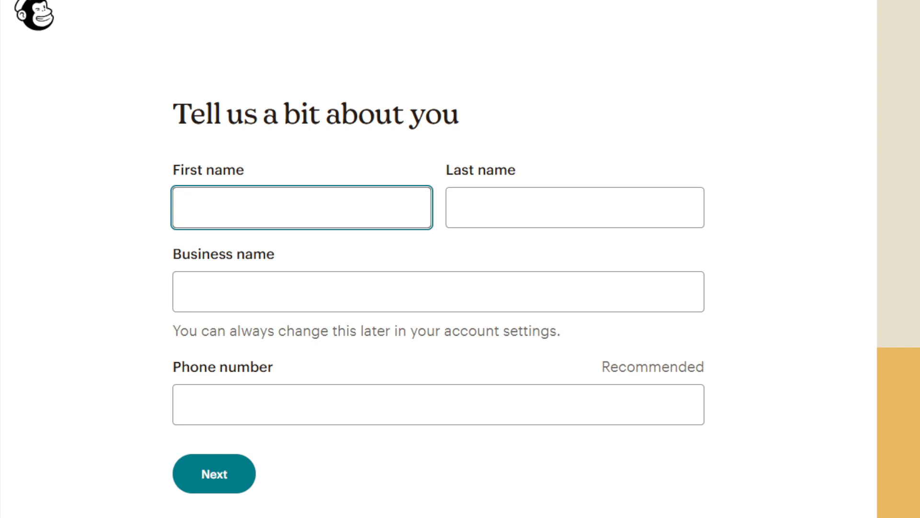
key("Tab")
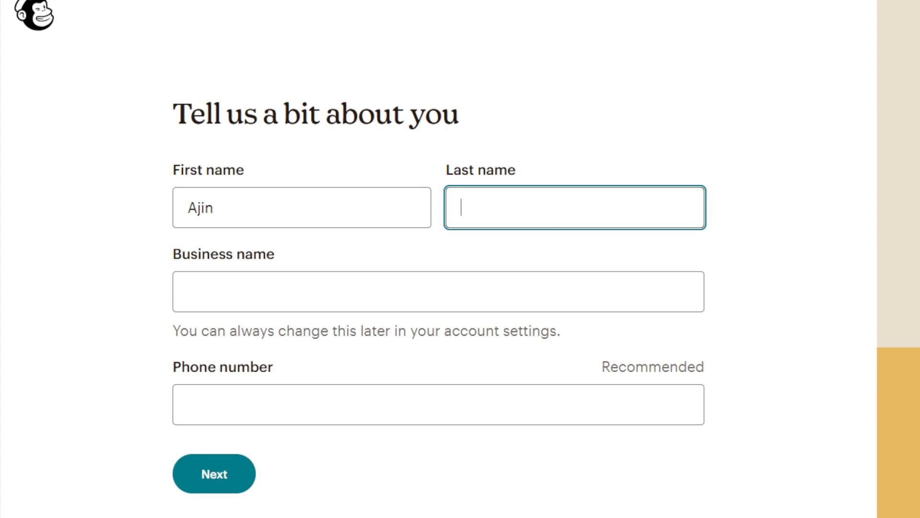
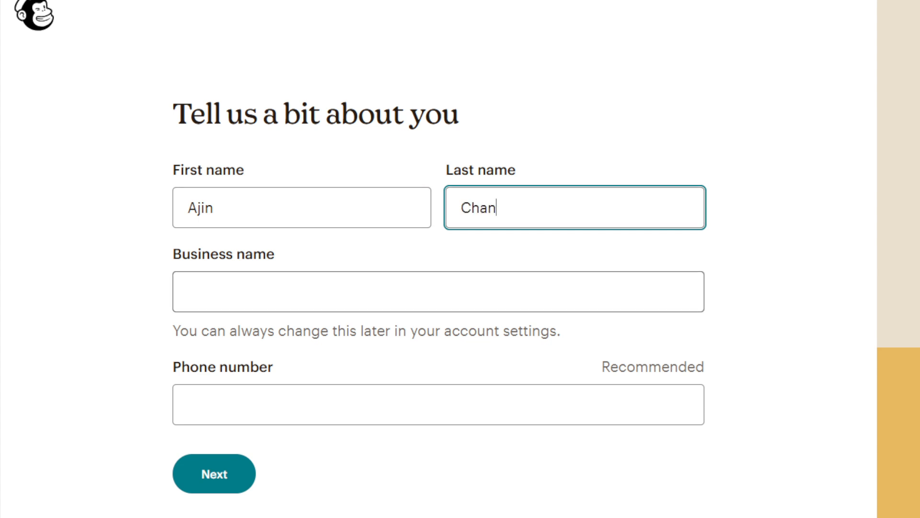
key("Tab")
type("YU")
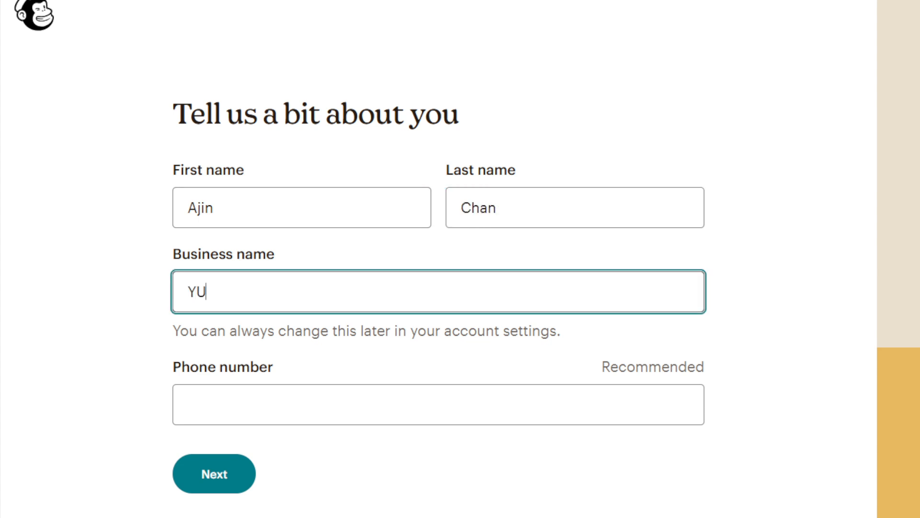
type("MYUM")
key("Return")
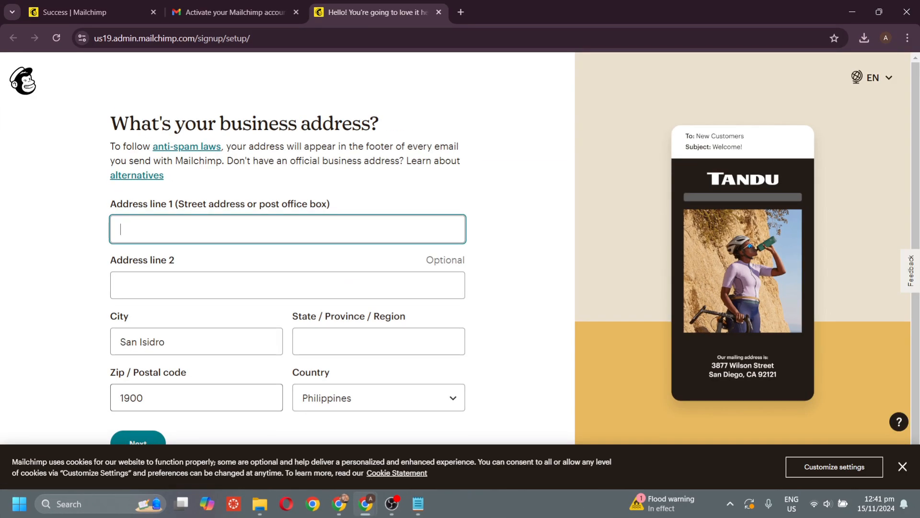
scroll(269, 322, "down", 1)
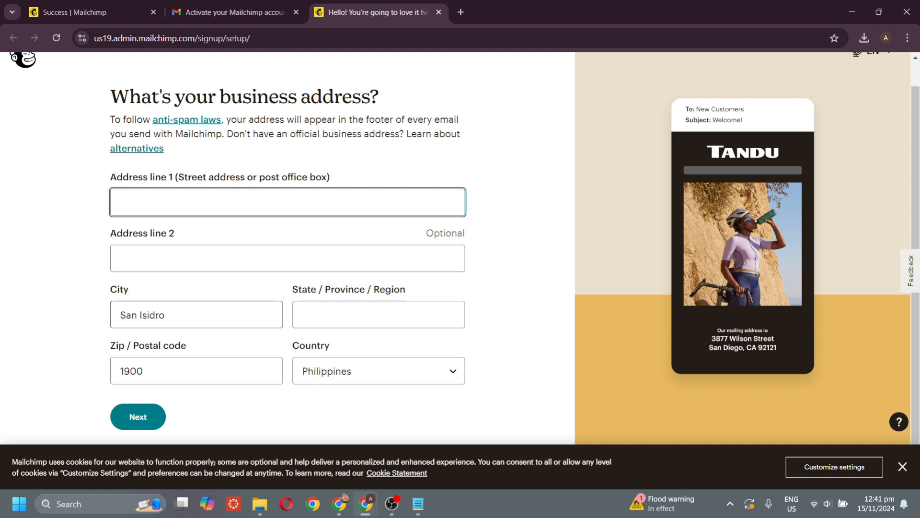
type("Phil")
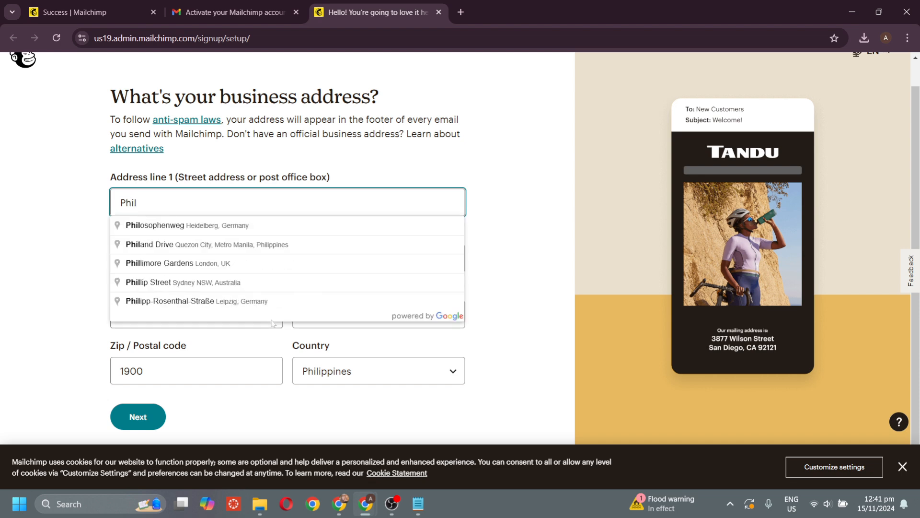
type("ippines")
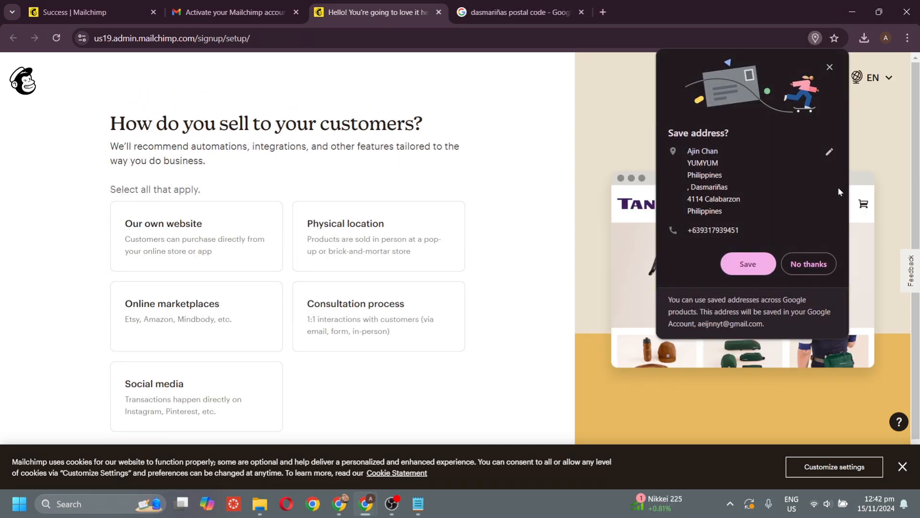
- Dismiss the browser's save-address prompt and choose Social media as the selling method
left_click(814, 262)
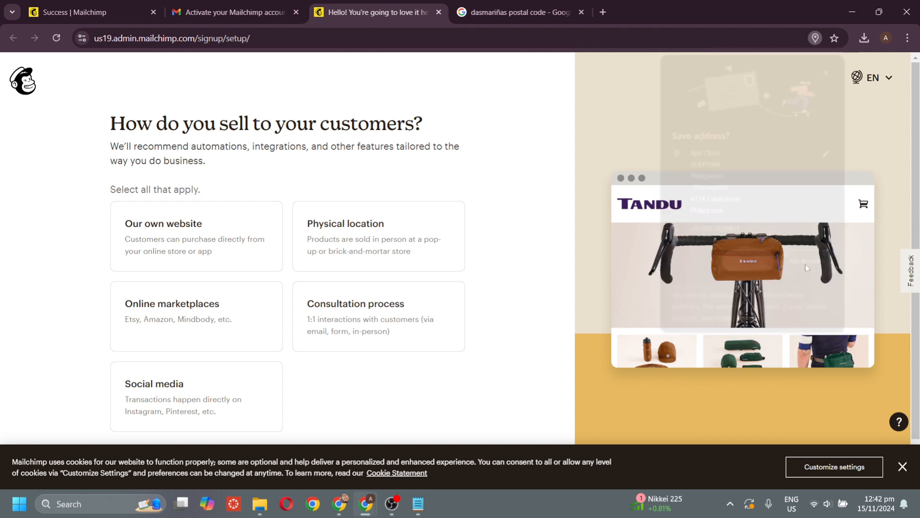
scroll(334, 187, "down", 1)
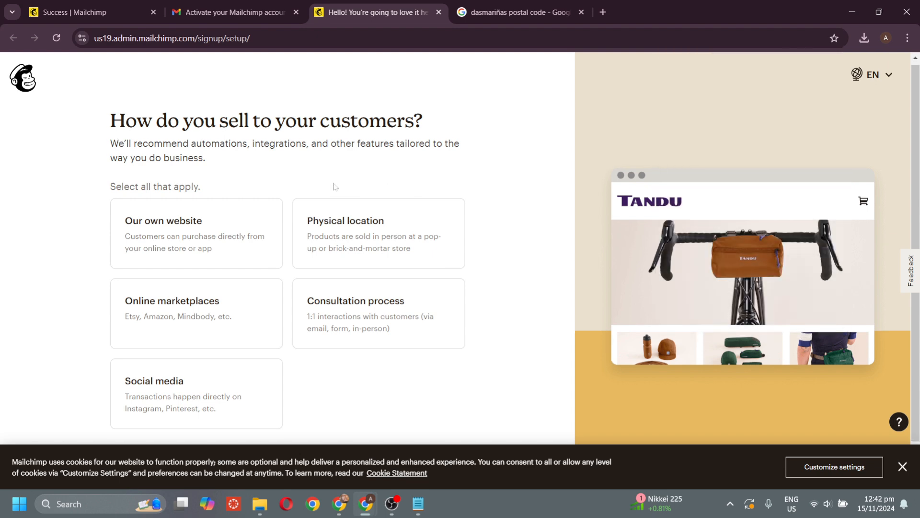
scroll(334, 187, "down", 1)
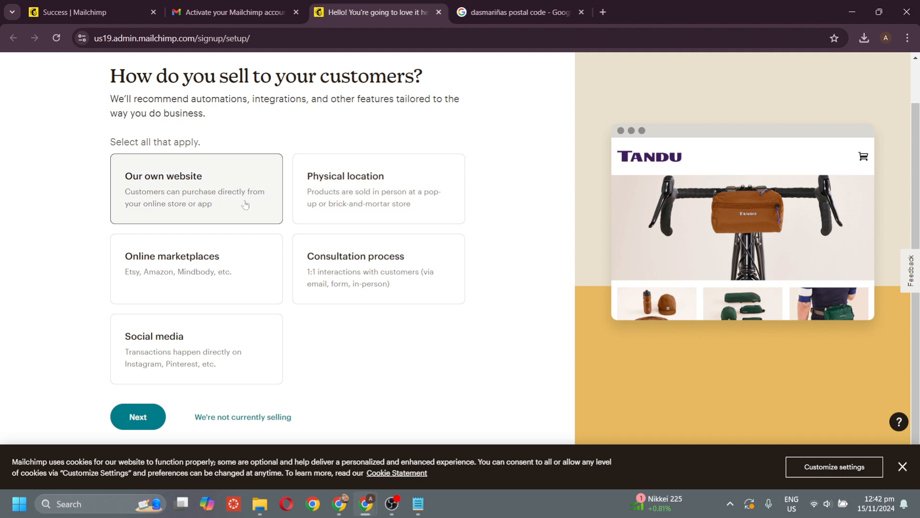
left_click(252, 343)
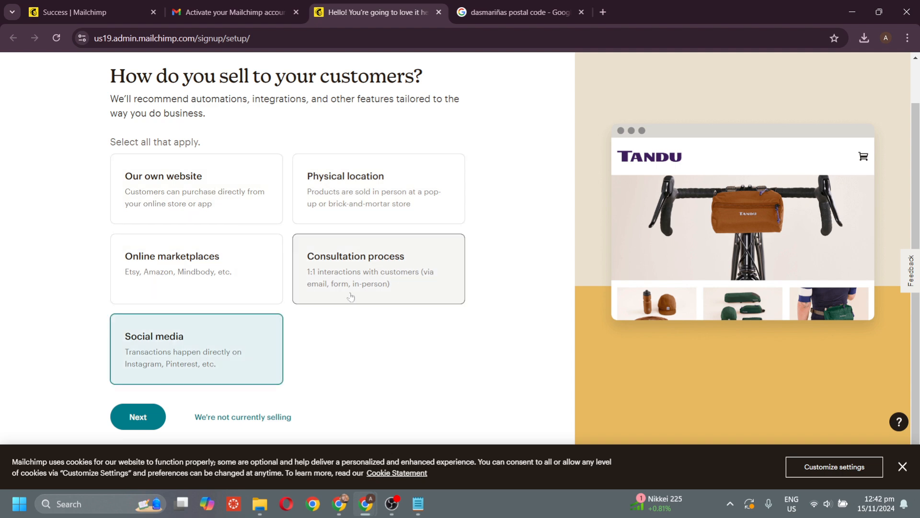
scroll(206, 384, "up", 1)
scroll(207, 385, "down", 1)
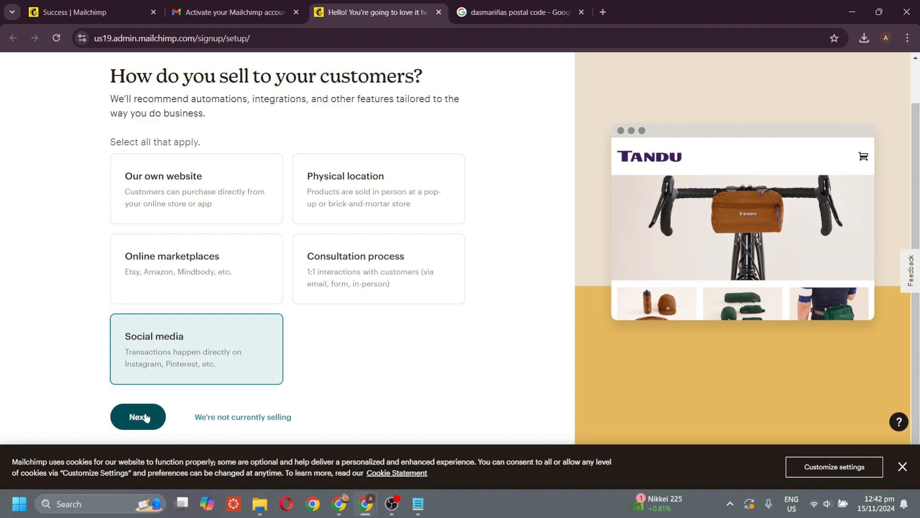
left_click(146, 417)
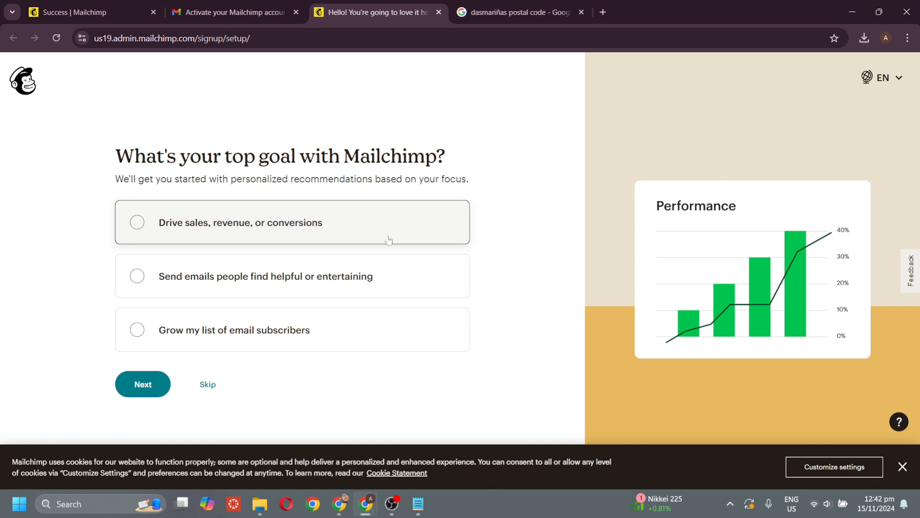
- Pick 'Drive sales, revenue, or conversions' as the top Mailchimp goal and continue
left_click(387, 284)
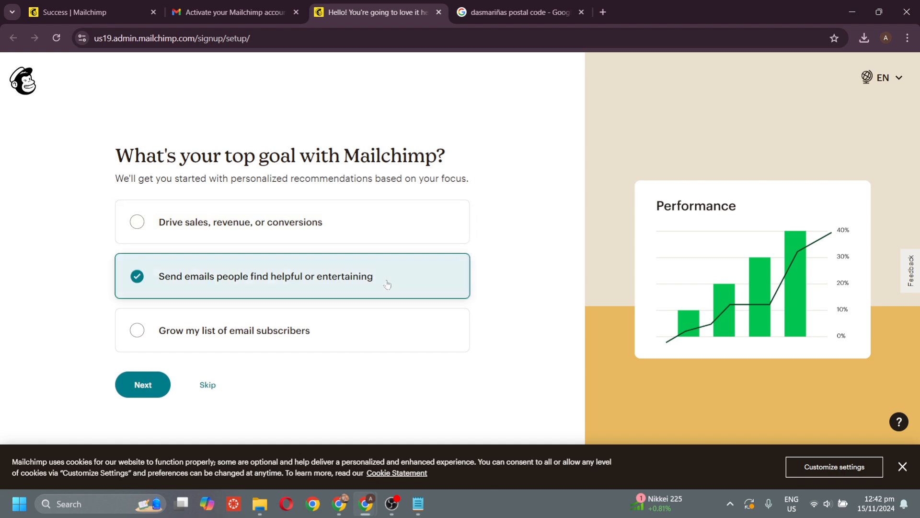
left_click(380, 337)
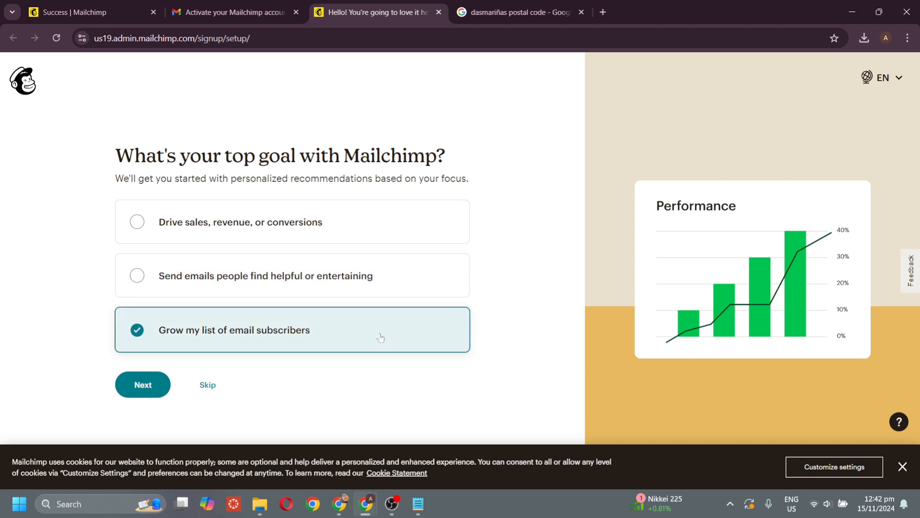
left_click(390, 276)
left_click(392, 238)
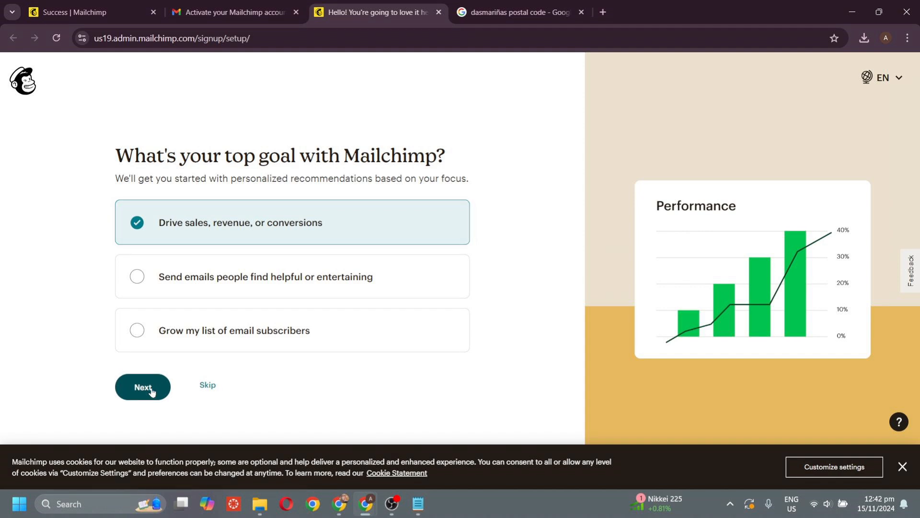
left_click(152, 390)
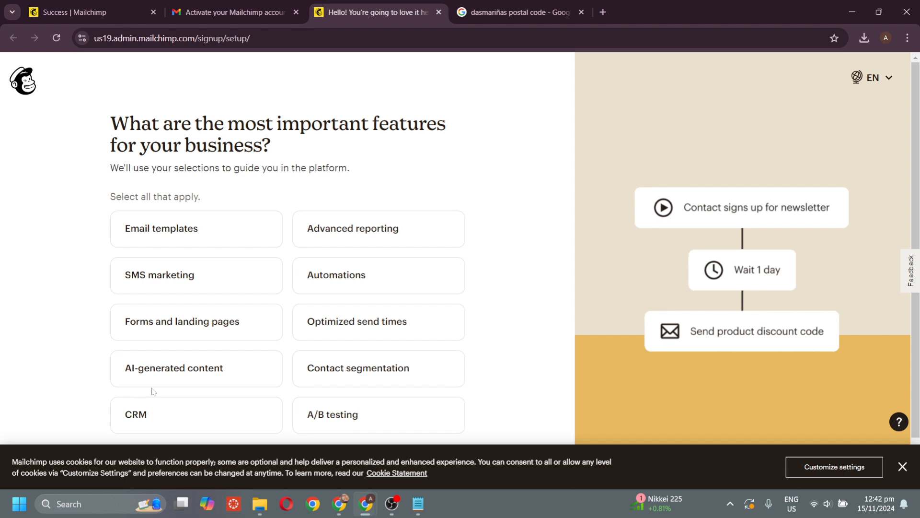
- Mark Email templates as a key feature and skip importing brand details
left_click(226, 241)
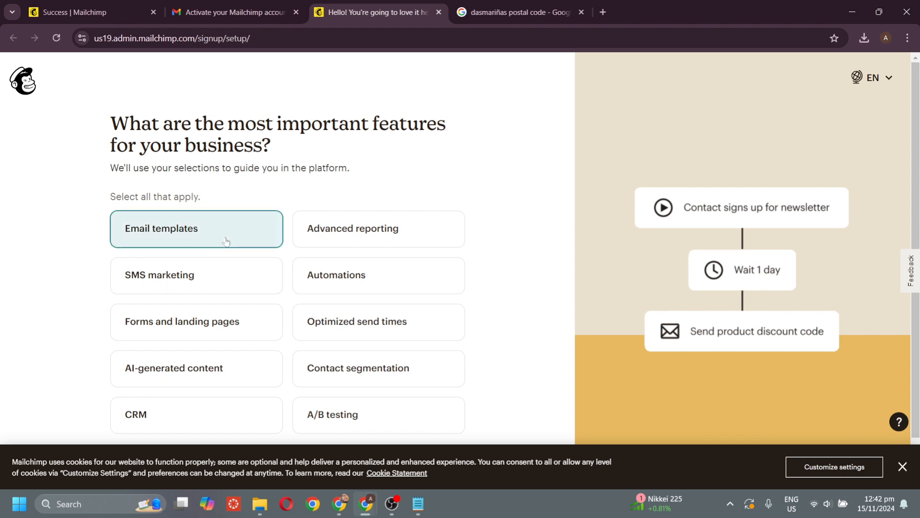
scroll(220, 284, "down", 1)
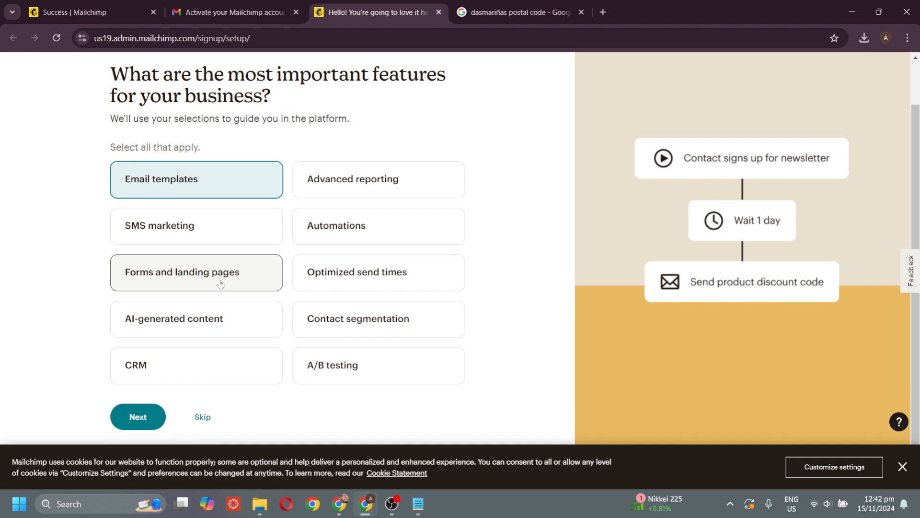
left_click(154, 422)
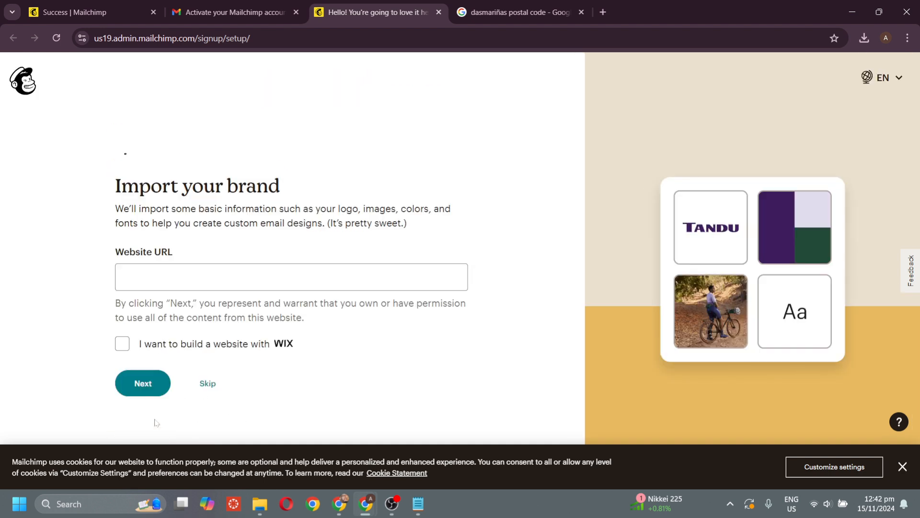
left_click(207, 384)
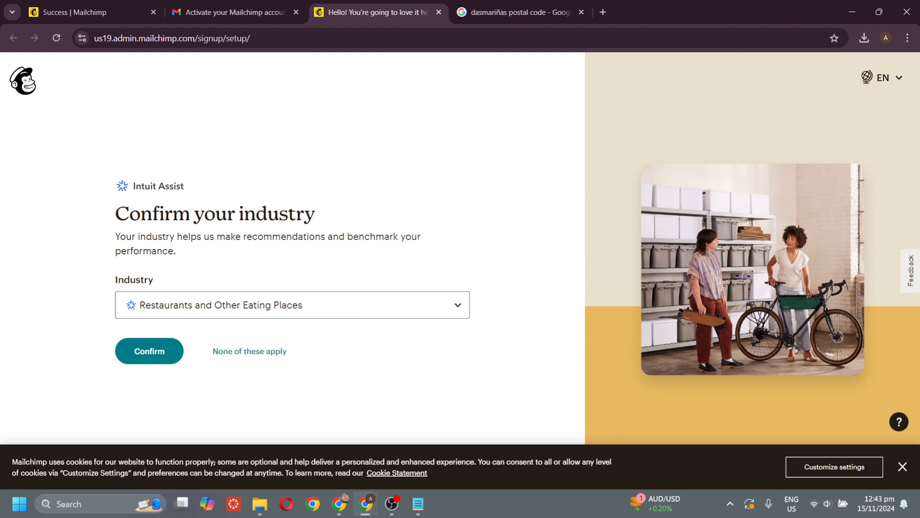
- Set the industry to 'None of these apply' and the contact range to 0 - 500
left_click(345, 305)
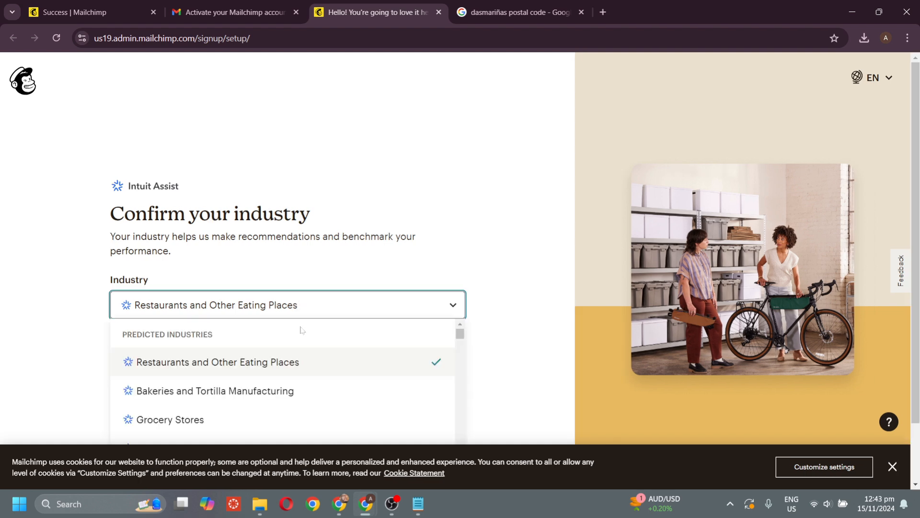
scroll(278, 376, "down", 1)
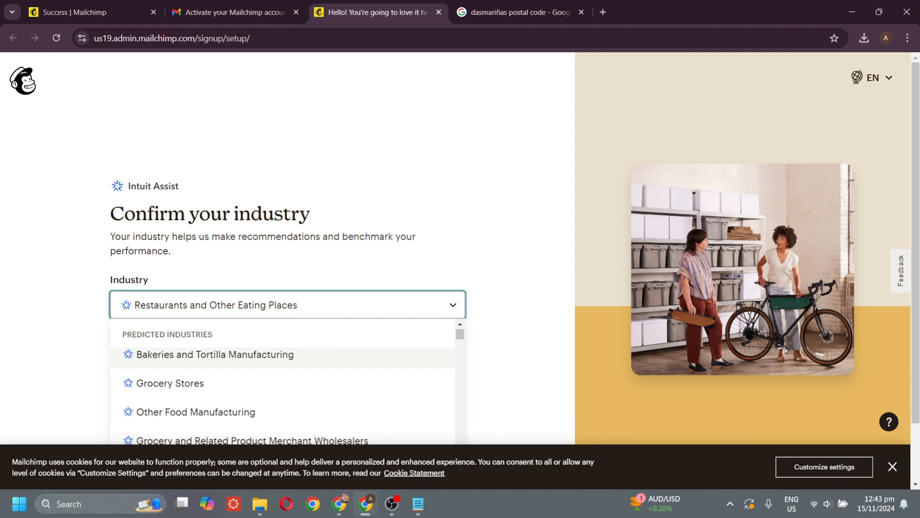
left_click(312, 306)
left_click(247, 361)
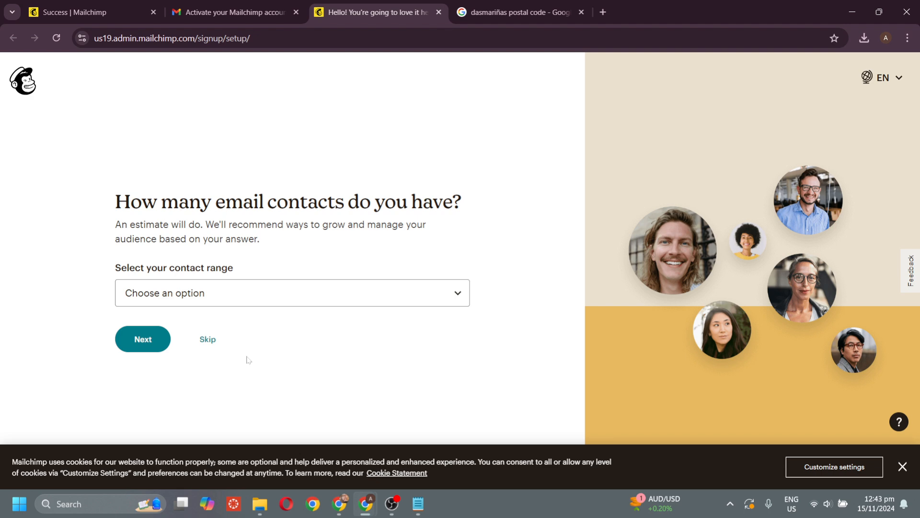
left_click(307, 303)
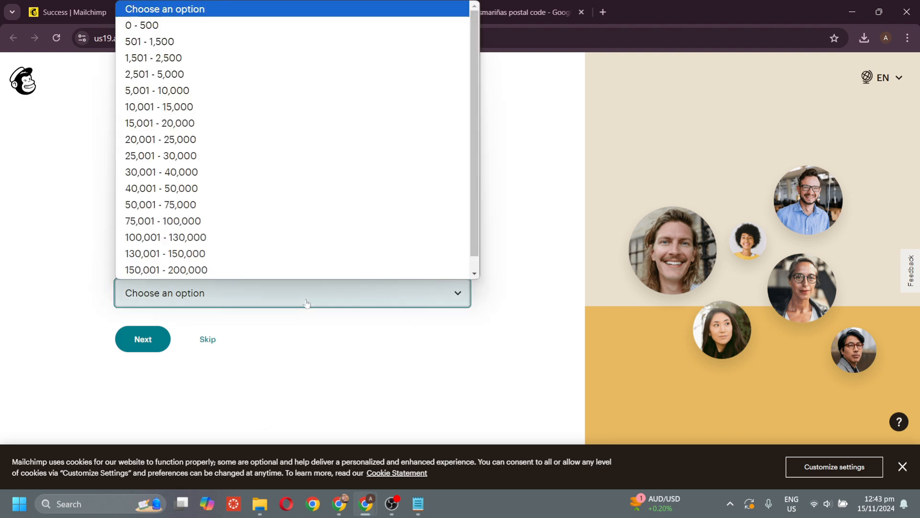
left_click(361, 32)
left_click(149, 331)
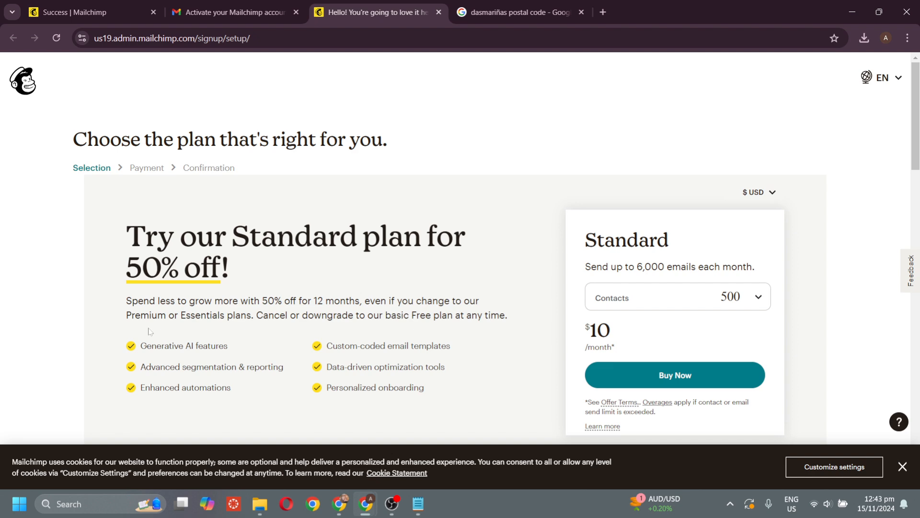
- Choose Continue Free under the Free plan and confirm staying on it
scroll(149, 331, "down", 8)
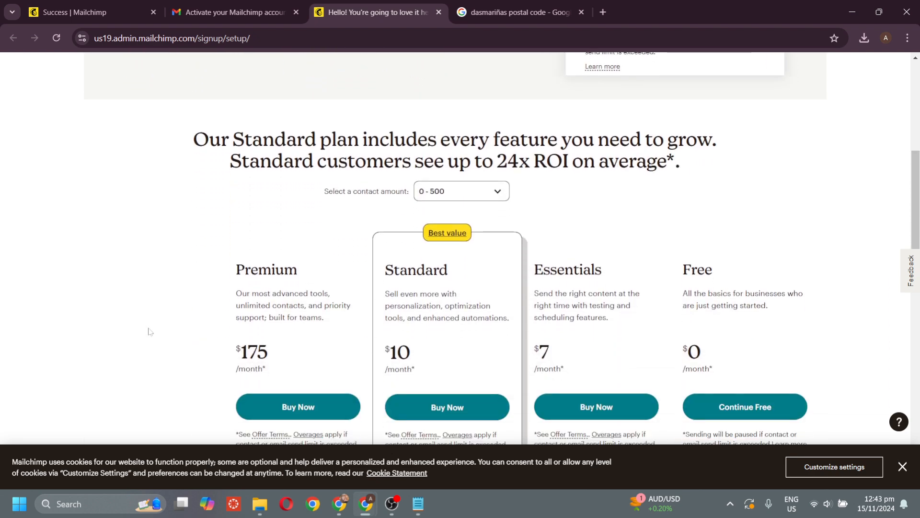
scroll(148, 331, "down", 1)
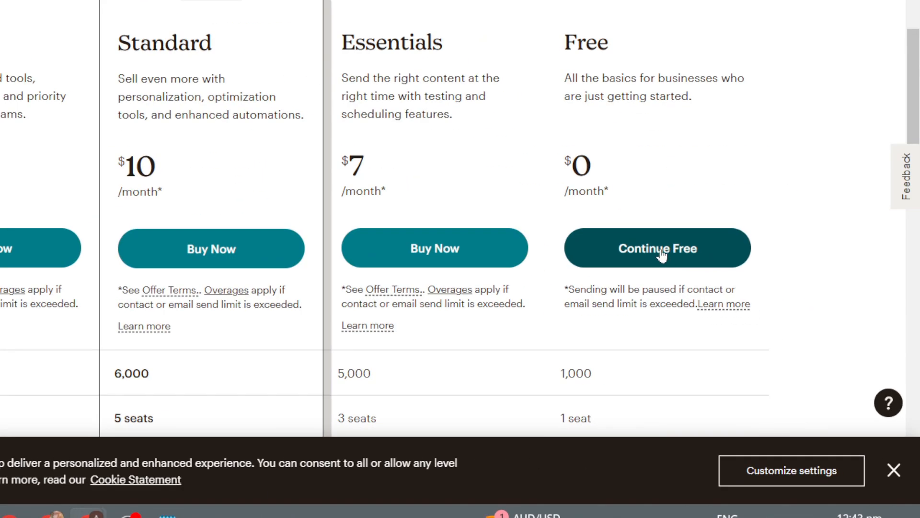
left_click(749, 321)
left_click(663, 253)
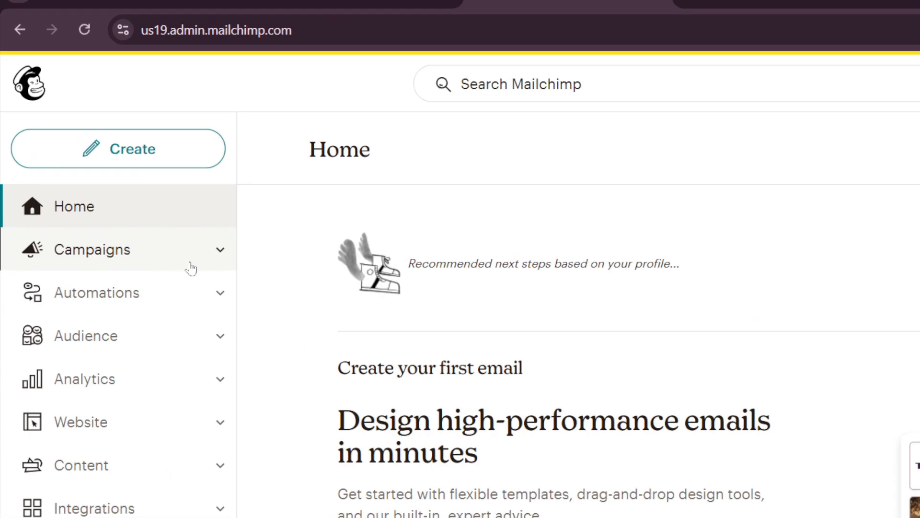
- Create a new campaign from Campaigns, dismiss the cookie notice, and pick Regular email's Design Email
left_click(101, 197)
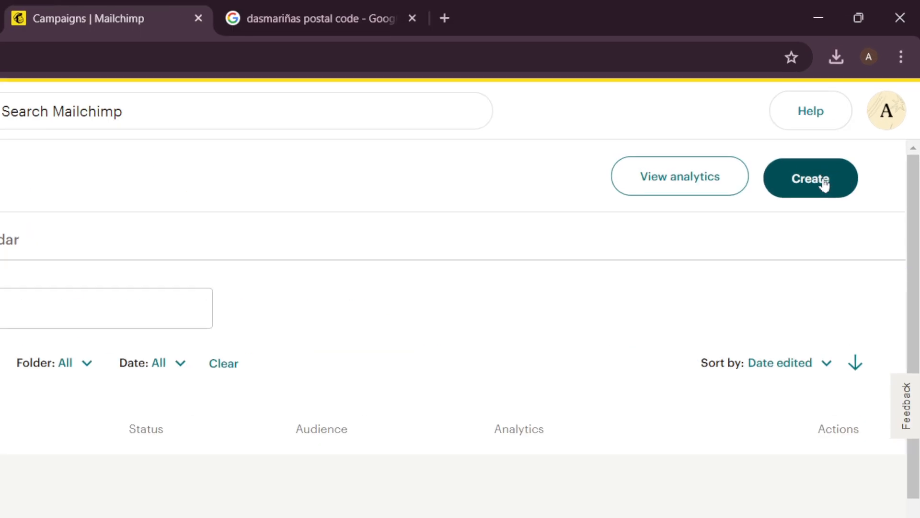
left_click(847, 122)
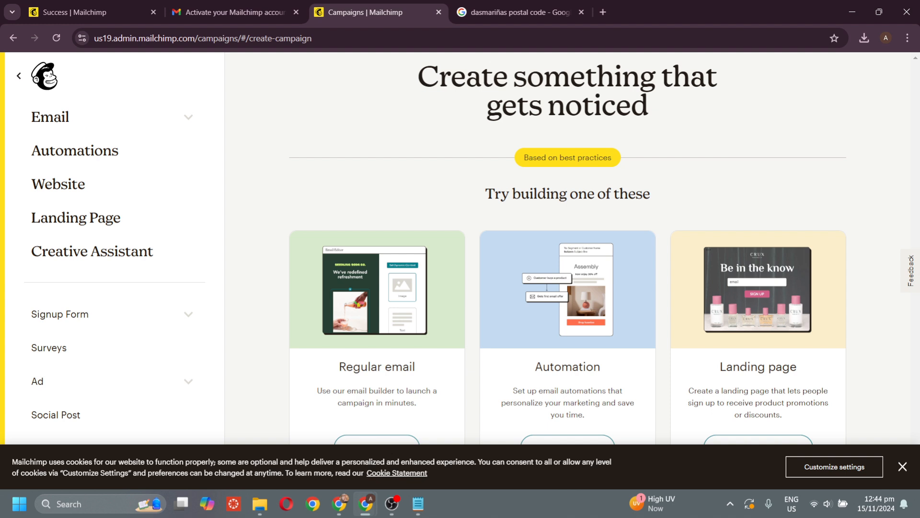
left_click(903, 467)
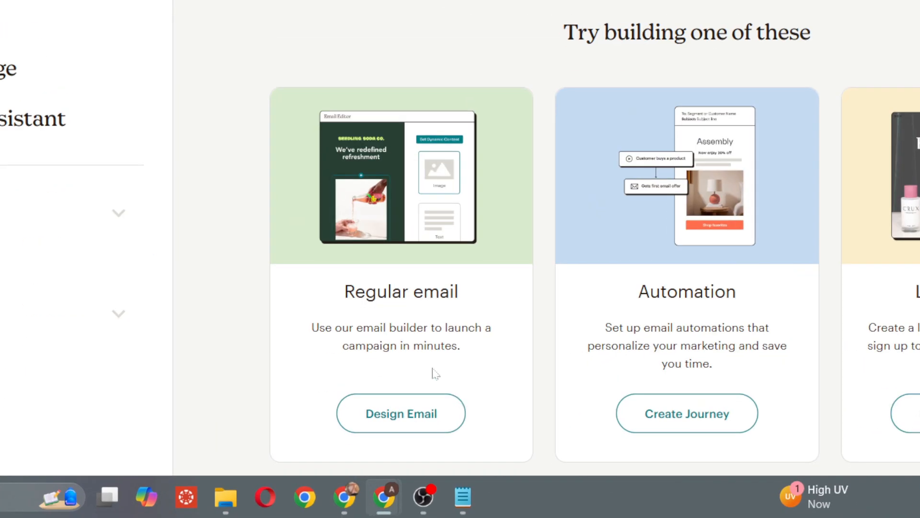
left_click(421, 428)
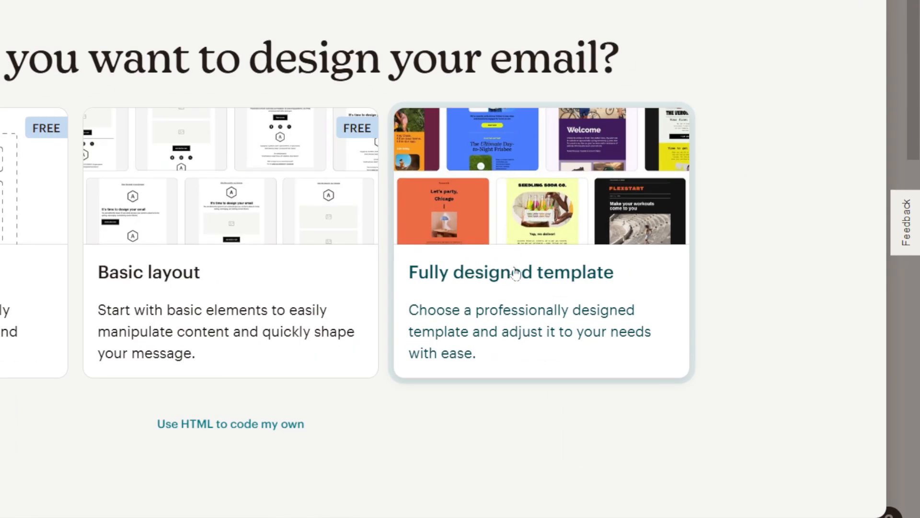
- Browse the fully designed email templates
left_click(650, 304)
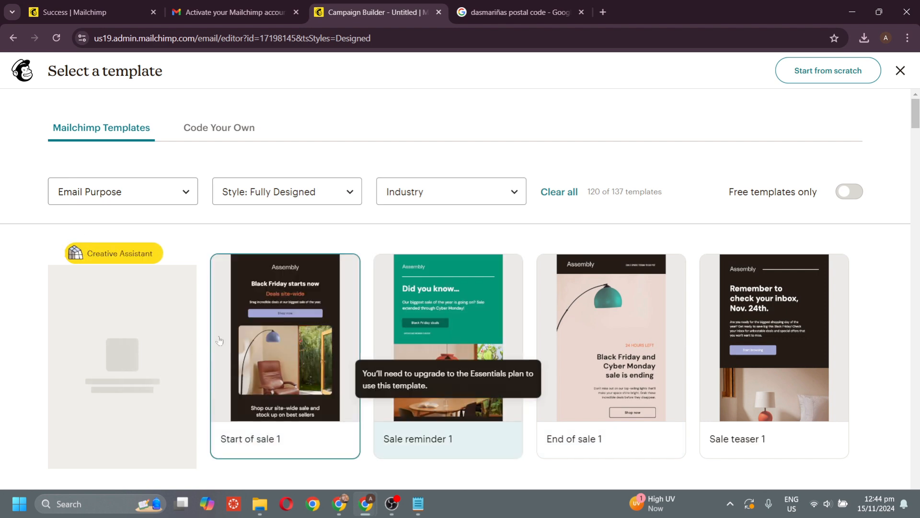
scroll(564, 365, "down", 2)
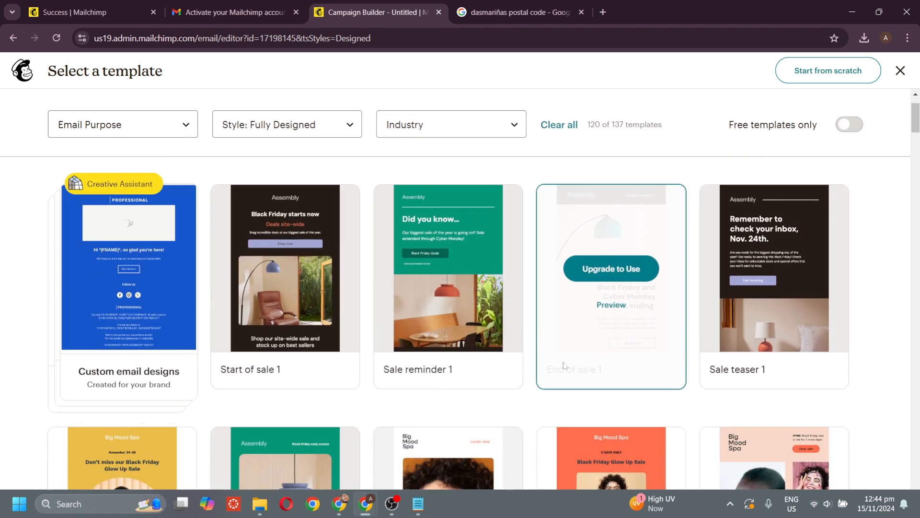
scroll(564, 366, "down", 5)
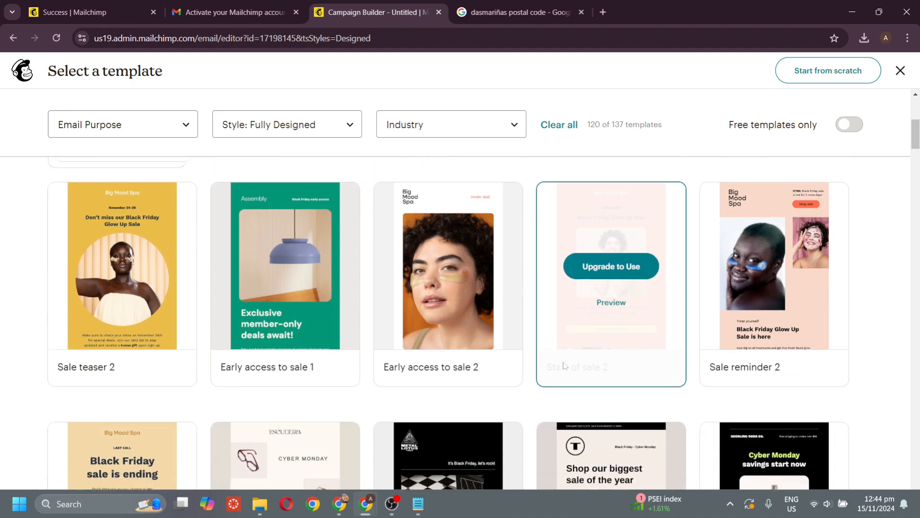
scroll(564, 366, "down", 4)
scroll(564, 364, "up", 7)
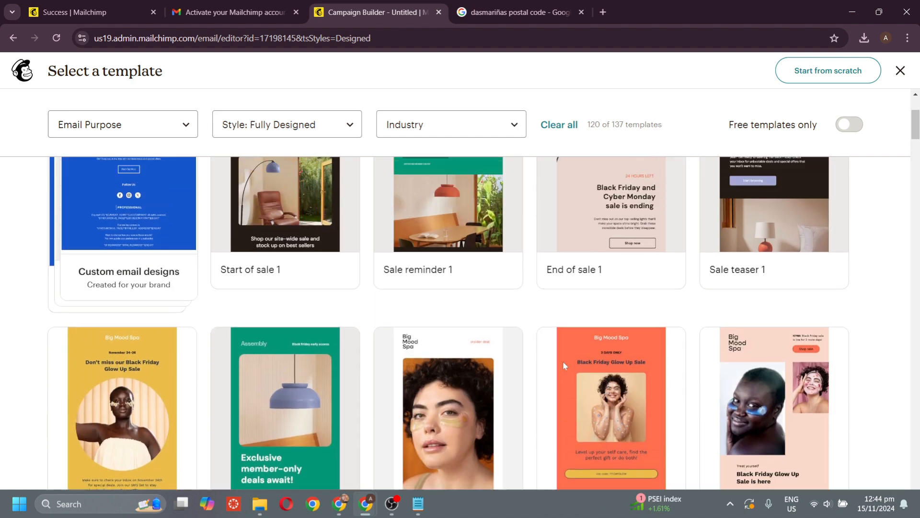
scroll(562, 361, "up", 4)
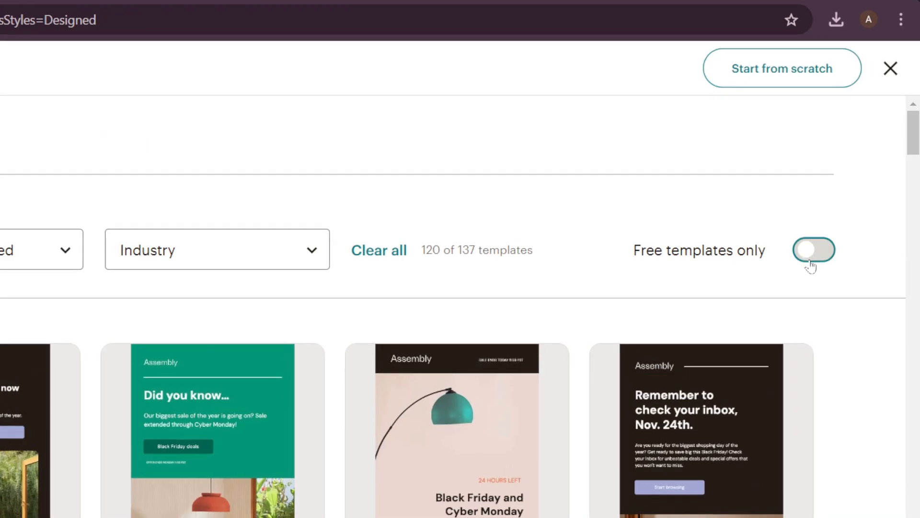
- Filter to free templates in the Basic Layouts style and apply the Natural template
left_click(839, 195)
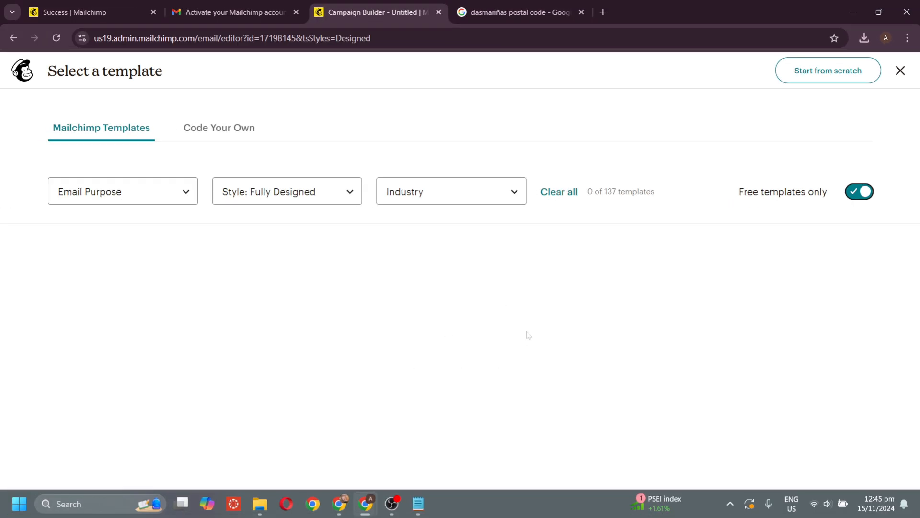
left_click(336, 195)
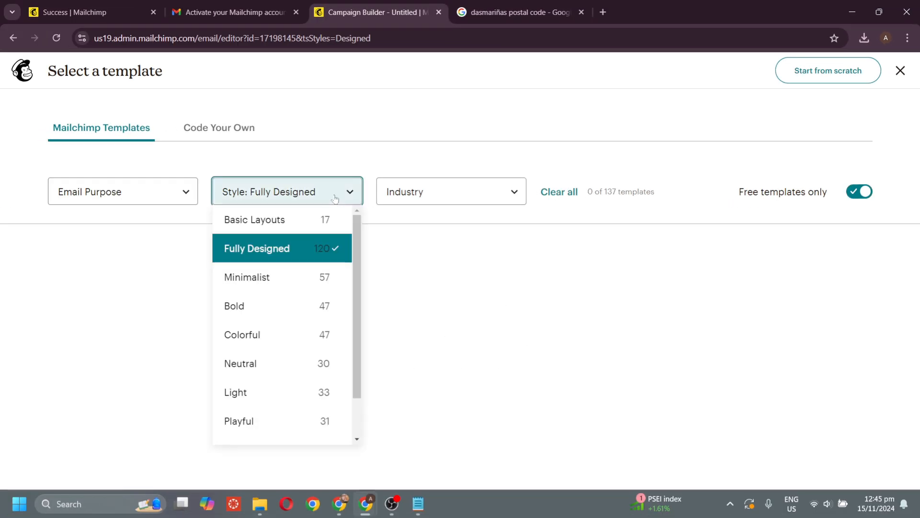
left_click(317, 219)
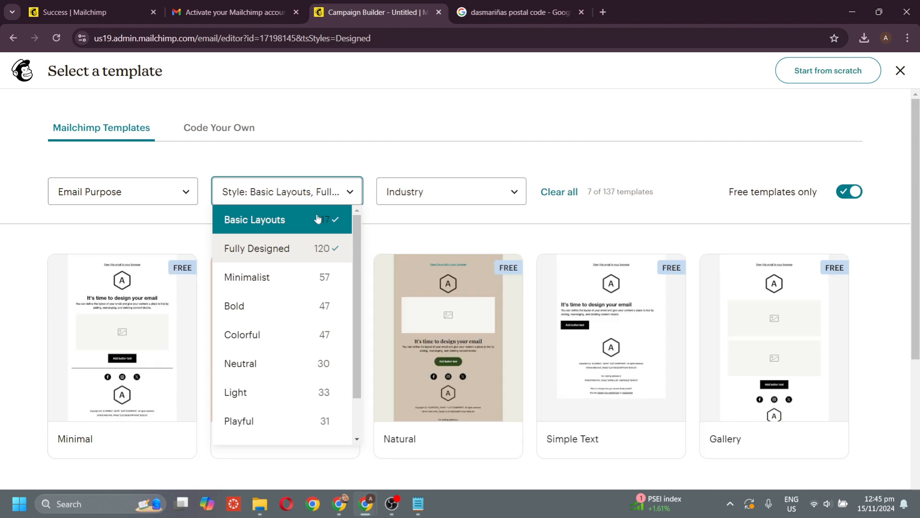
left_click(451, 230)
mouse_move(279, 358)
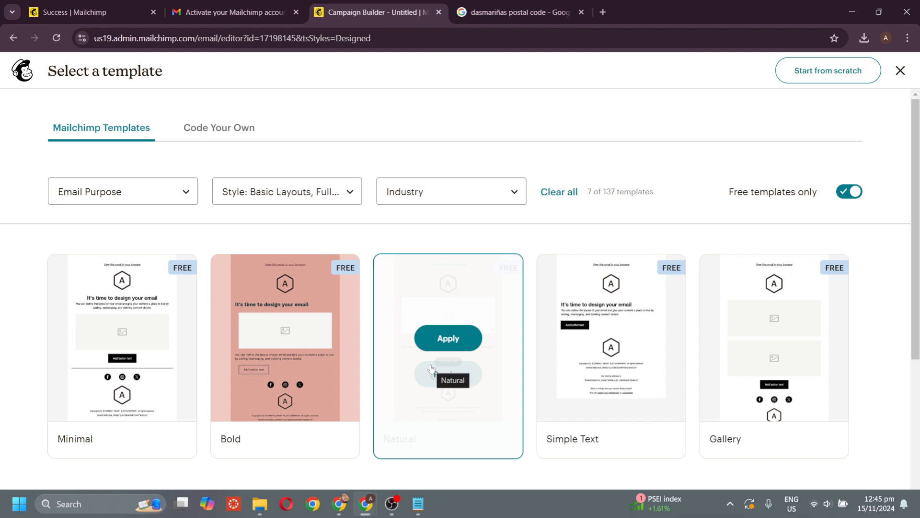
mouse_move(395, 376)
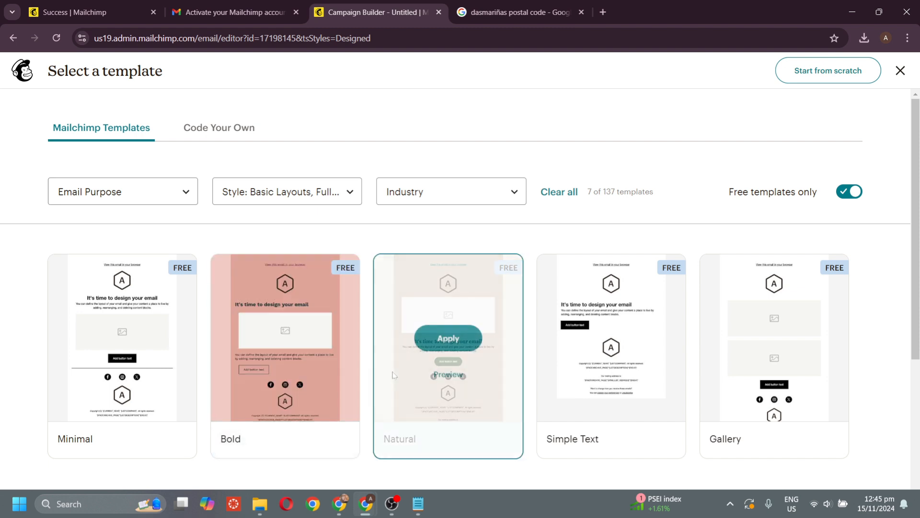
left_click(443, 339)
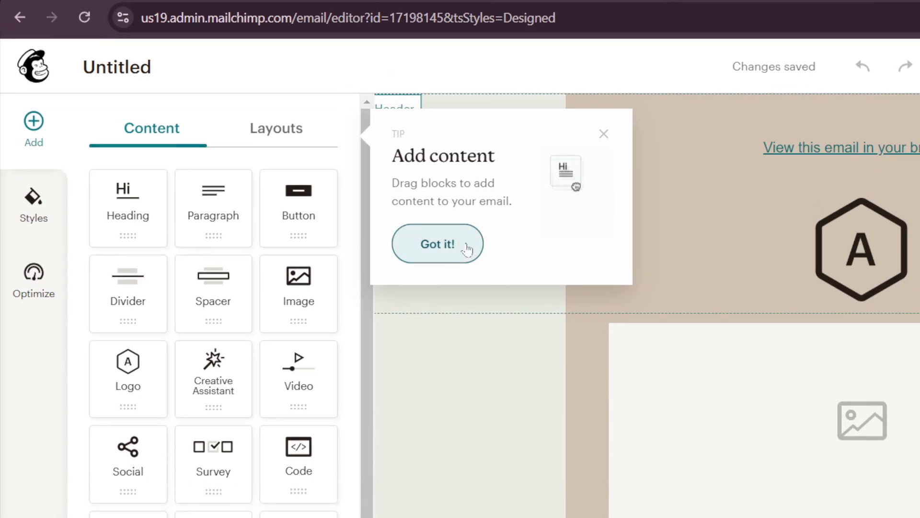
- Upload the YumYum Donuts logo PNG from Downloads into the email's logo block
left_click(466, 248)
left_click(292, 143)
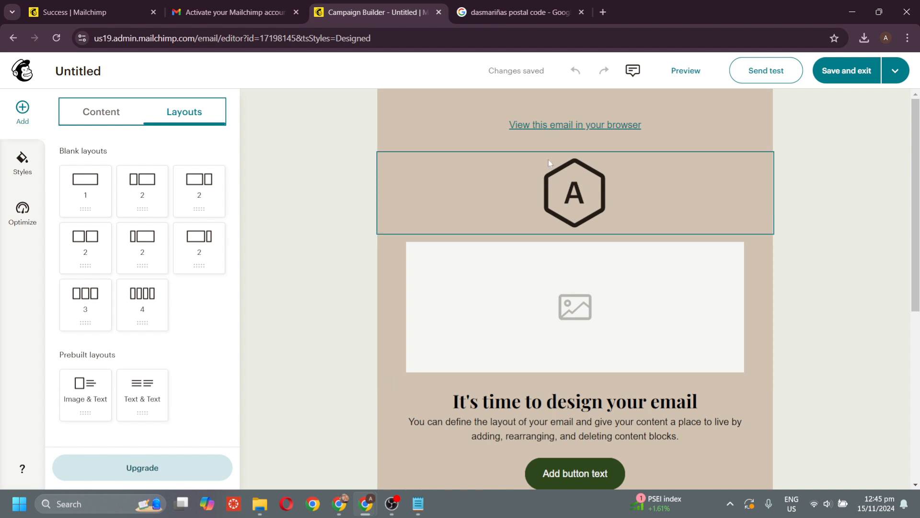
left_click(567, 194)
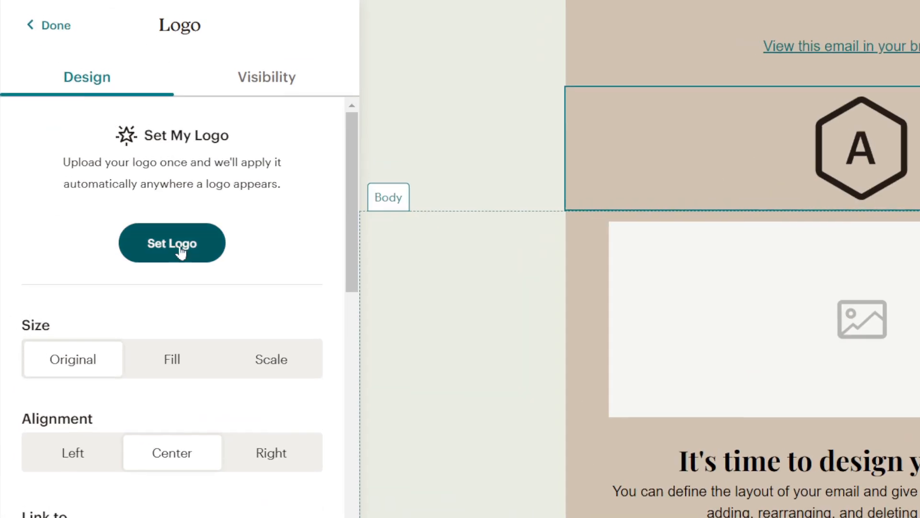
left_click(173, 243)
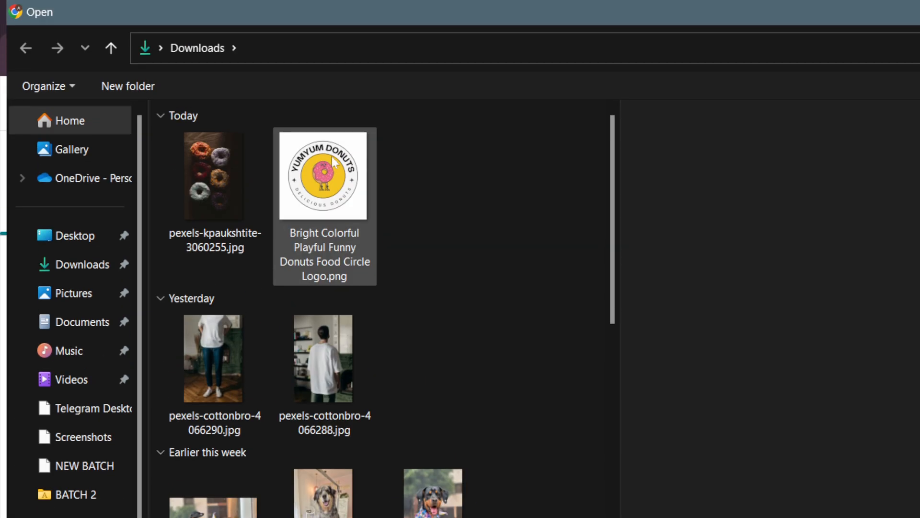
double_click(334, 163)
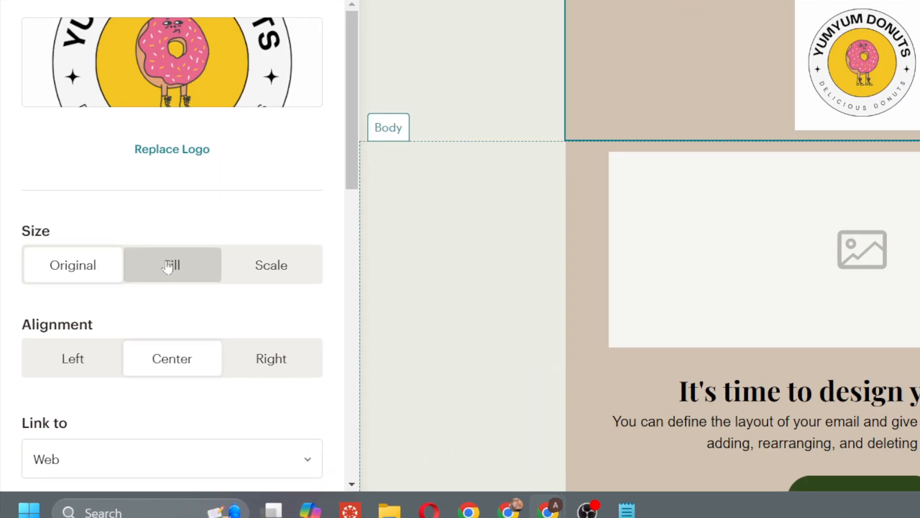
- Try Fill, Scale and Original sizes, then scale the logo to 42% and centre it
left_click(110, 340)
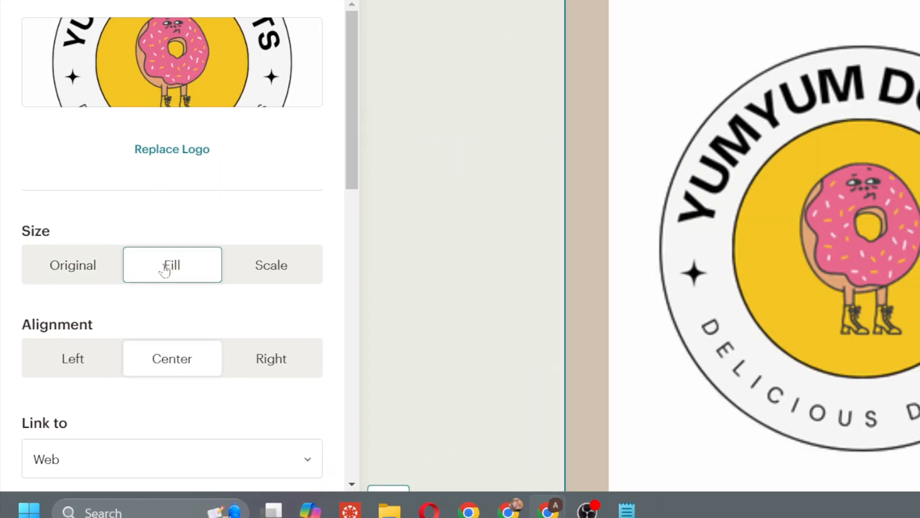
left_click(298, 267)
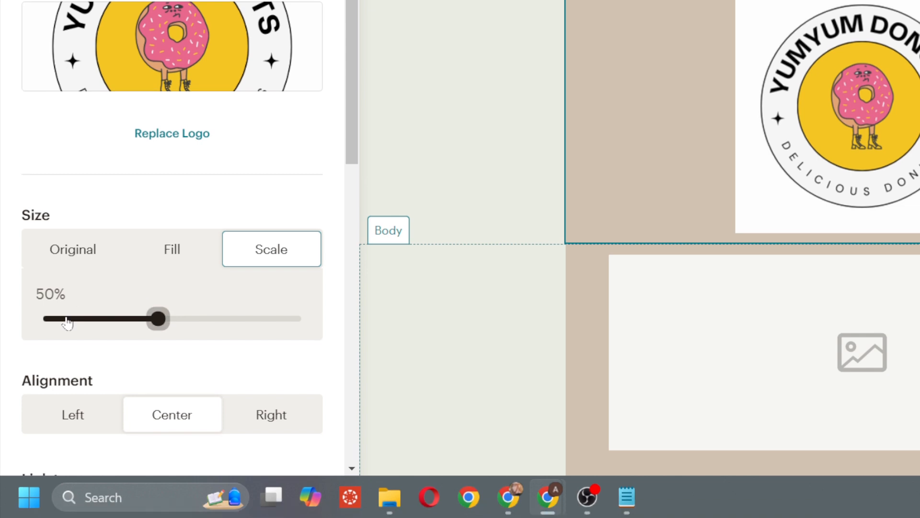
left_click(72, 249)
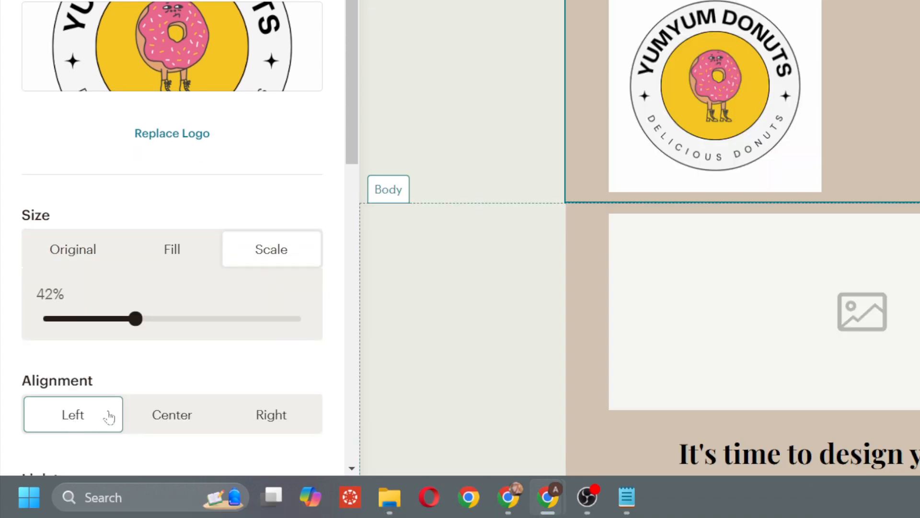
scroll(120, 398, "down", 1)
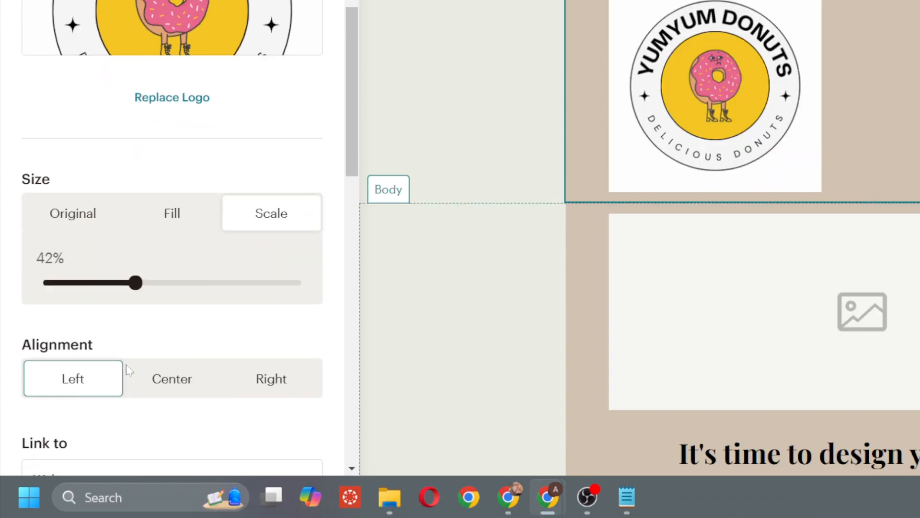
left_click(254, 384)
left_click(212, 383)
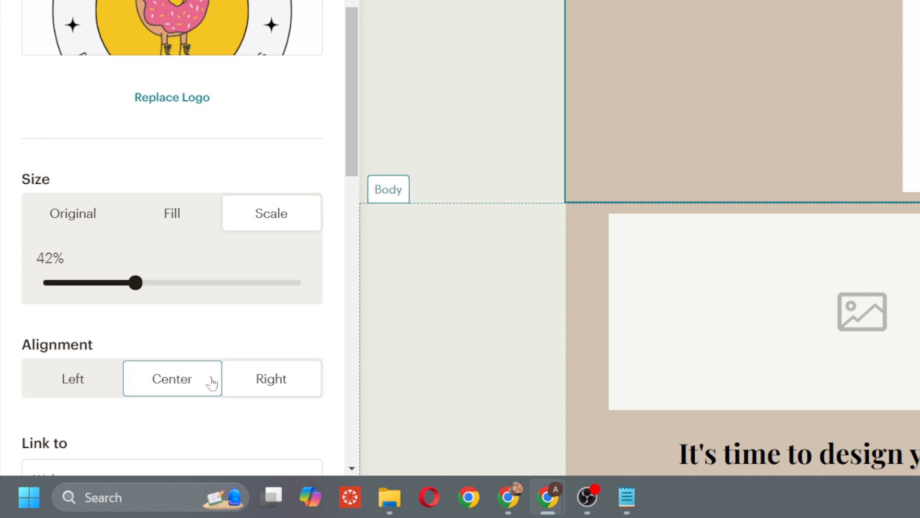
scroll(213, 384, "down", 5)
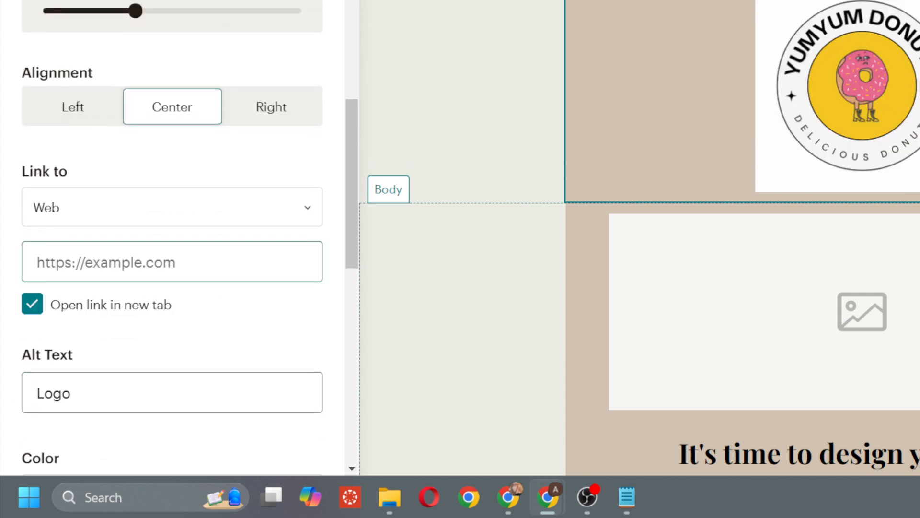
scroll(213, 383, "down", 5)
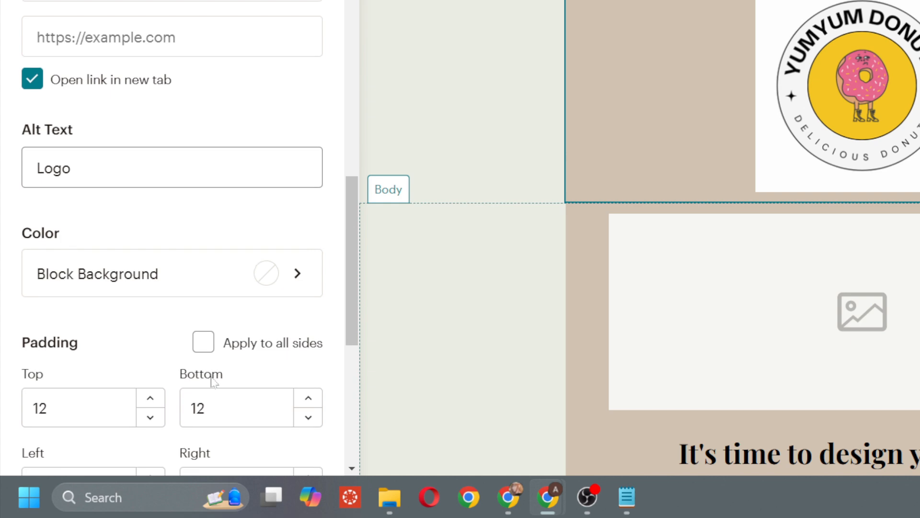
scroll(212, 381, "down", 5)
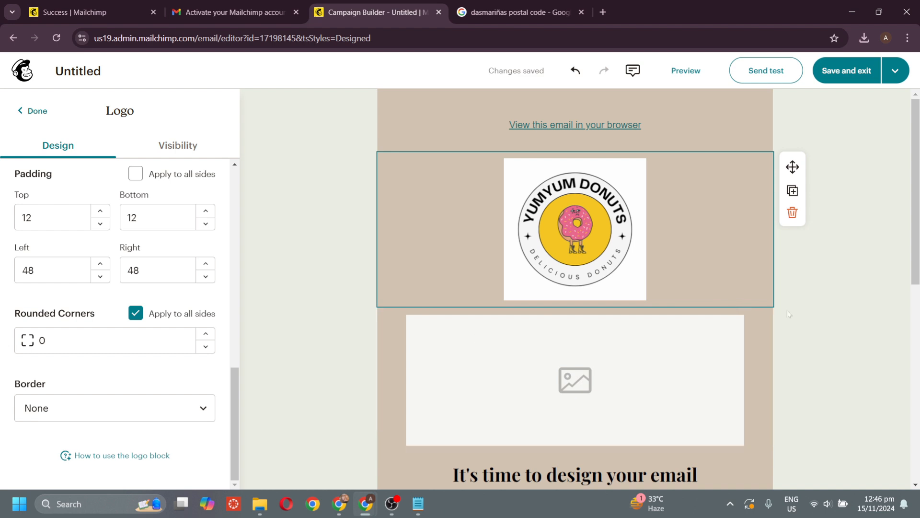
scroll(788, 312, "down", 4)
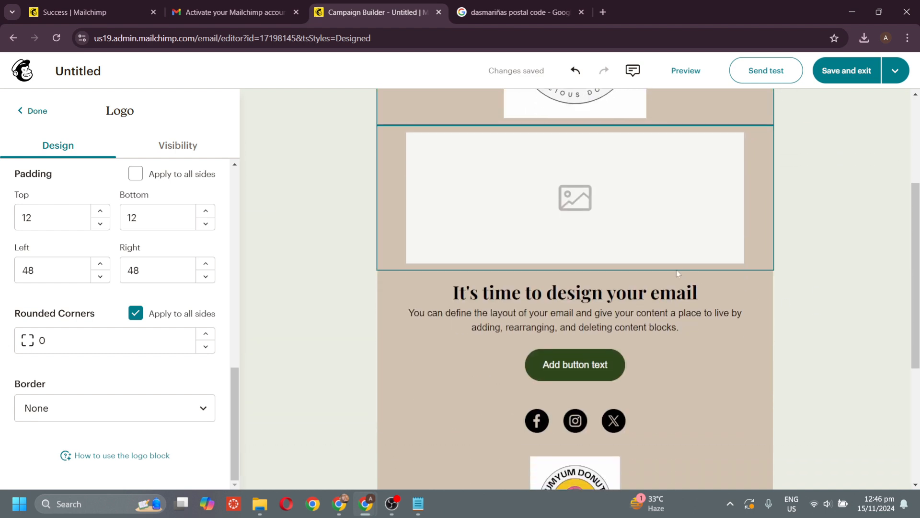
- Insert the donut photo into the empty image block below the logo
left_click(634, 218)
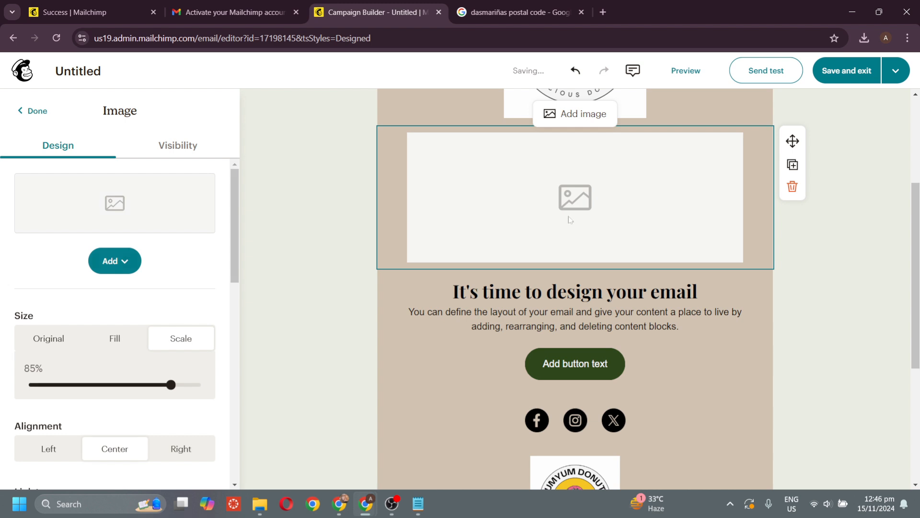
scroll(522, 216, "up", 1)
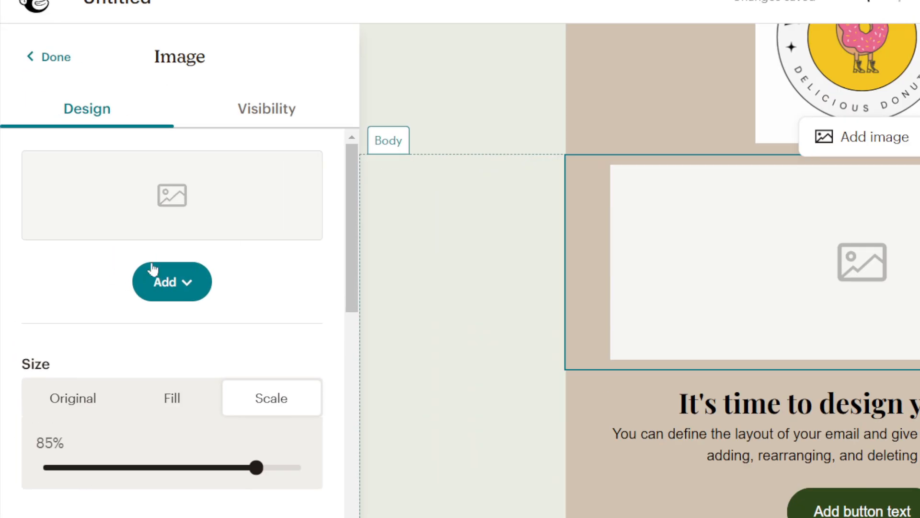
left_click(167, 278)
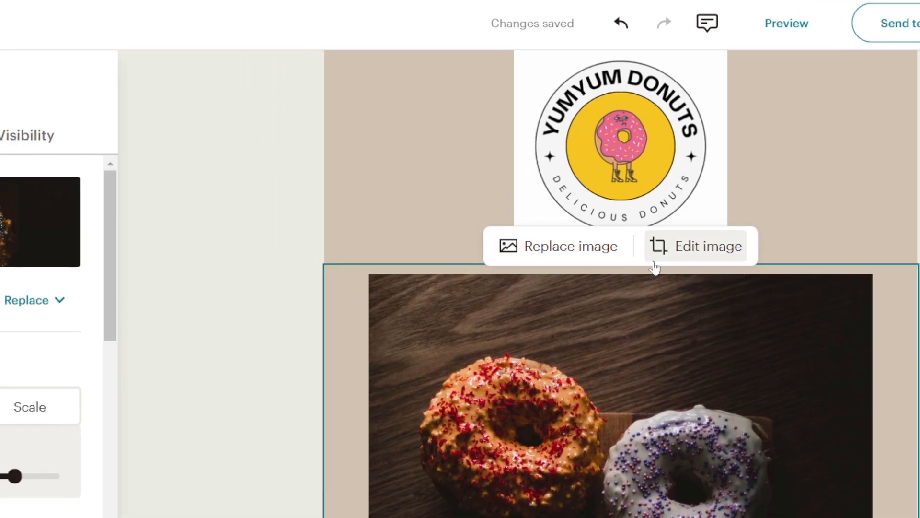
- Crop the donut photo to a Wide strip over the lower donuts and save it
left_click(679, 259)
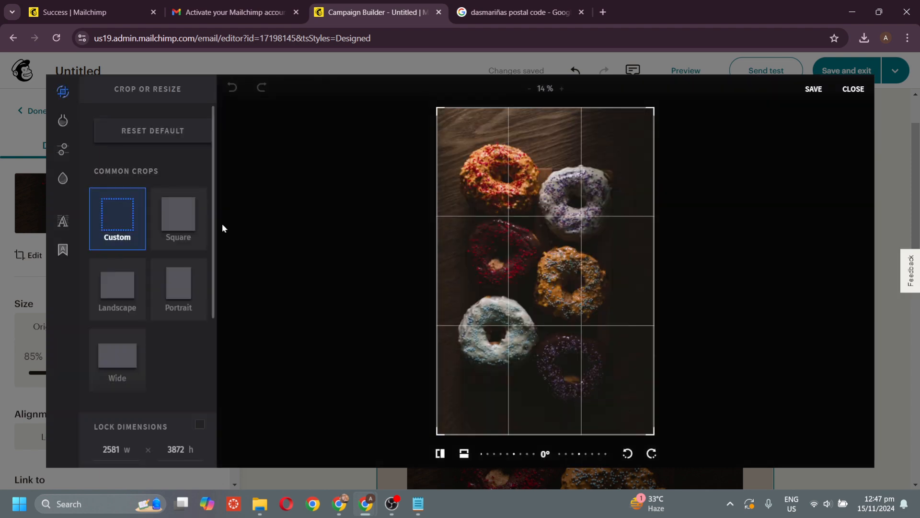
left_click(133, 361)
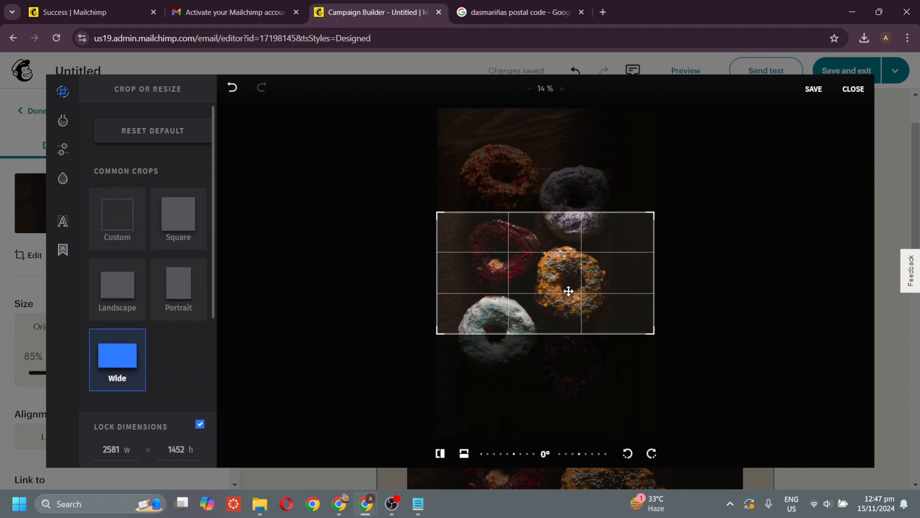
left_click_drag(569, 291, 568, 320)
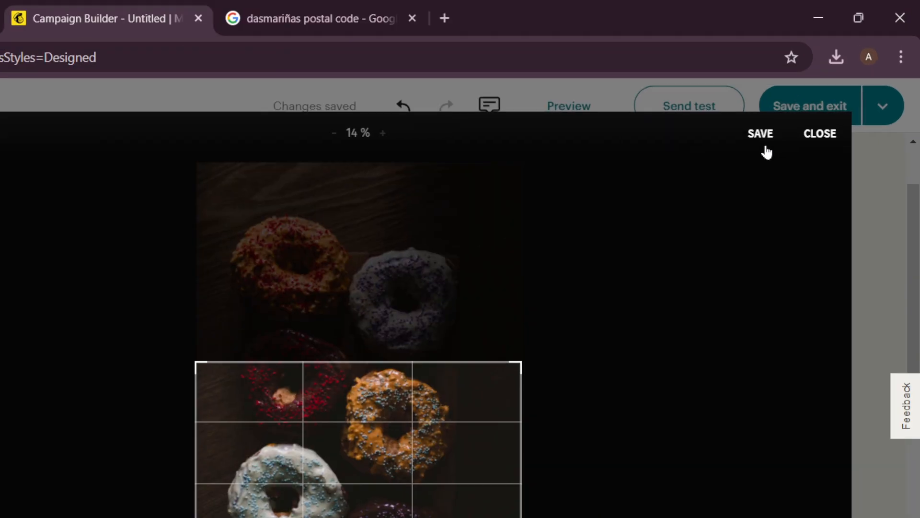
left_click(766, 147)
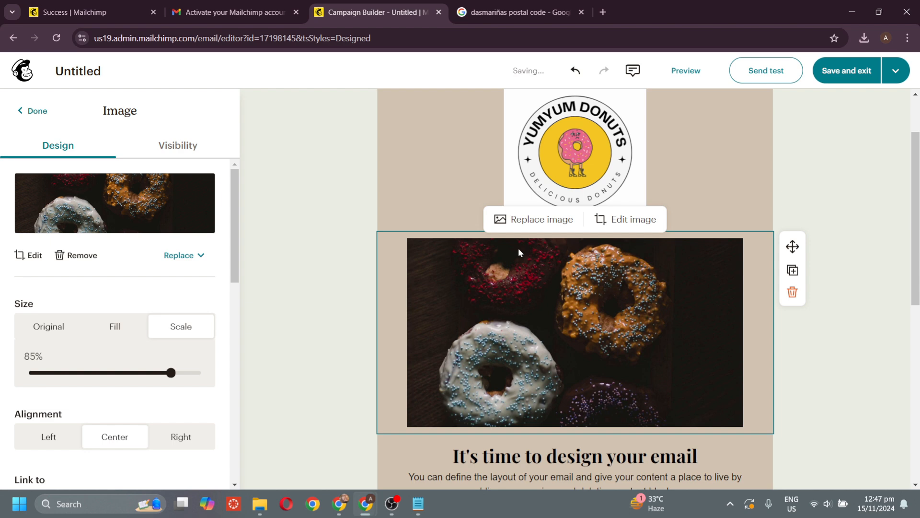
key("XF86MonBrightnessUp")
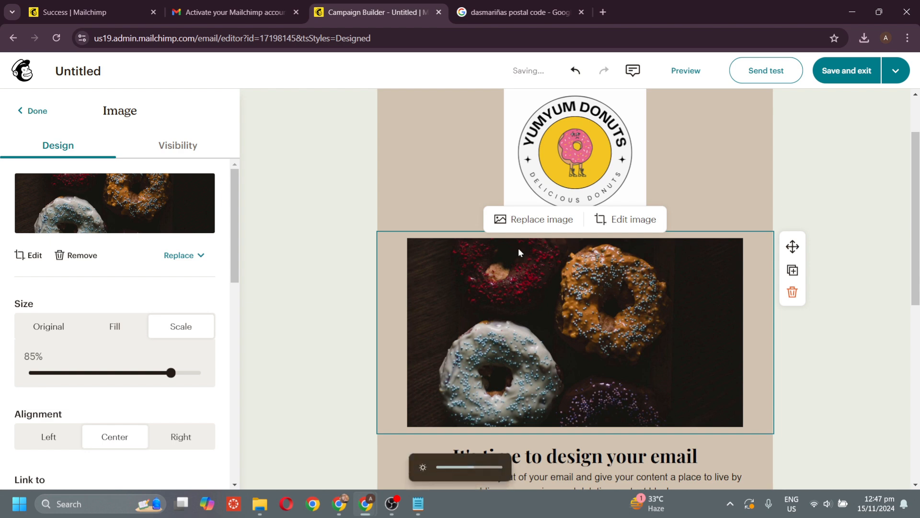
scroll(519, 248, "down", 5)
scroll(518, 248, "down", 2)
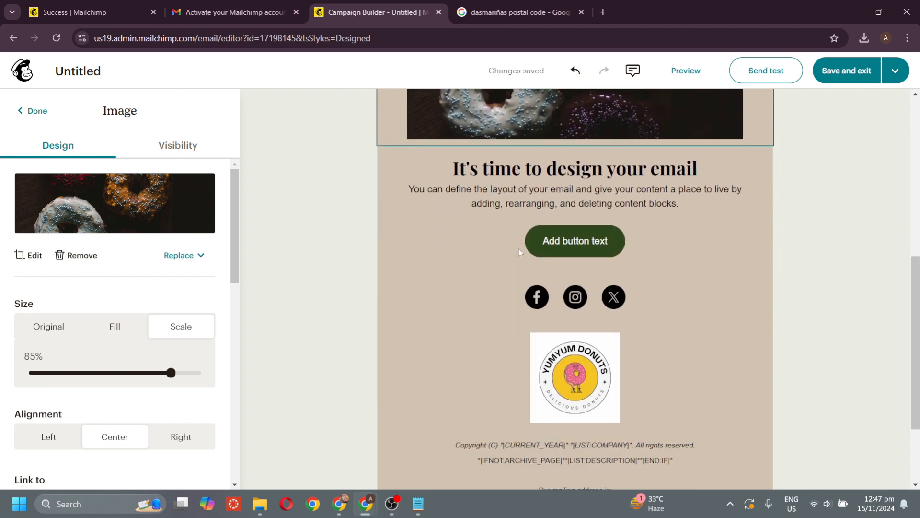
scroll(519, 248, "up", 1)
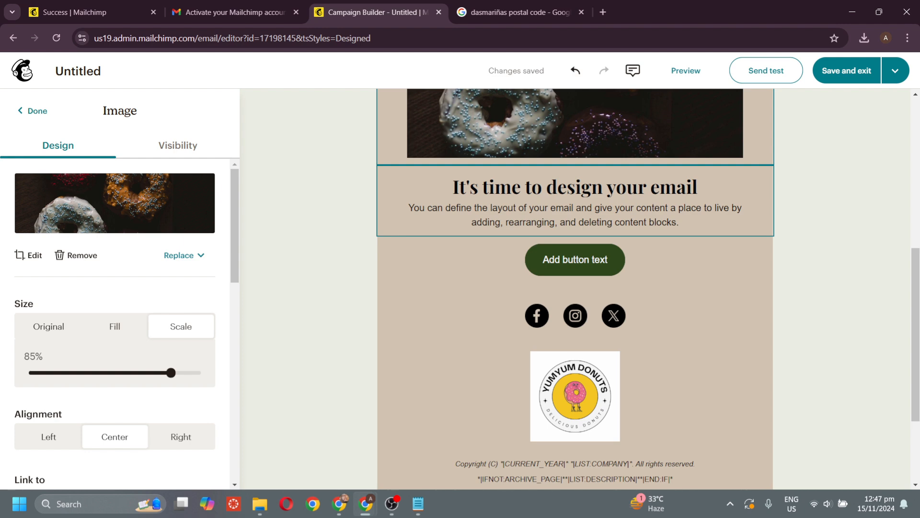
- Enlarge the heading 'Heaven in Every Bite: The Perfect Donut Awaits!' from font size 16 to 25
scroll(540, 213, "up", 1)
left_click(575, 254)
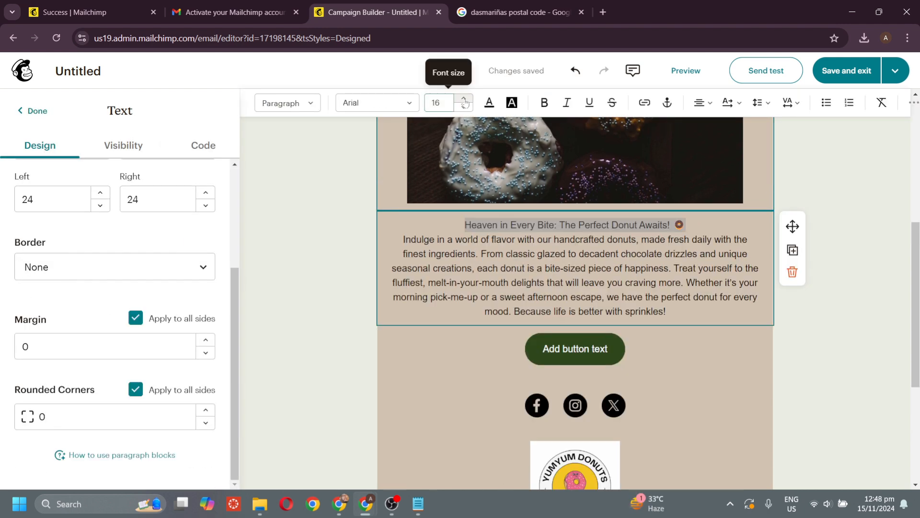
left_click(463, 100)
left_click(463, 100)
left_click(463, 99)
left_click(463, 100)
left_click(463, 99)
left_click(463, 100)
left_click(463, 100)
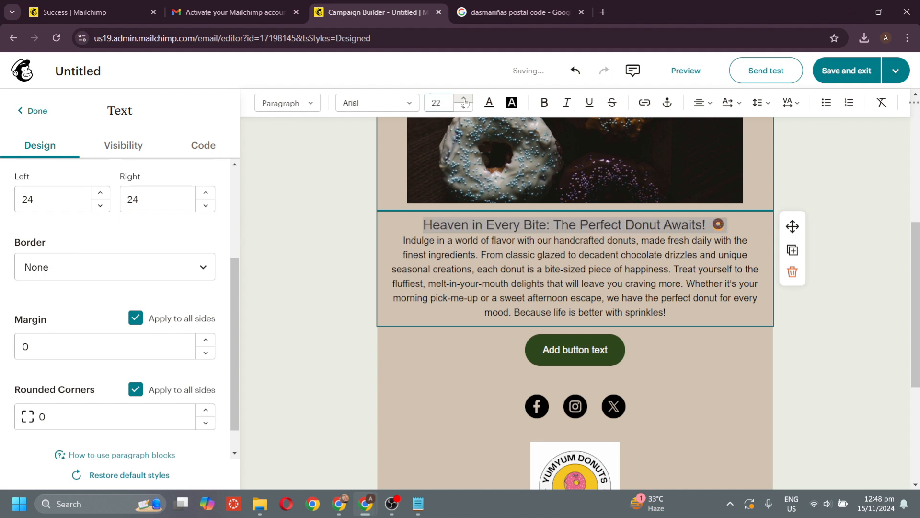
left_click(464, 100)
left_click(464, 99)
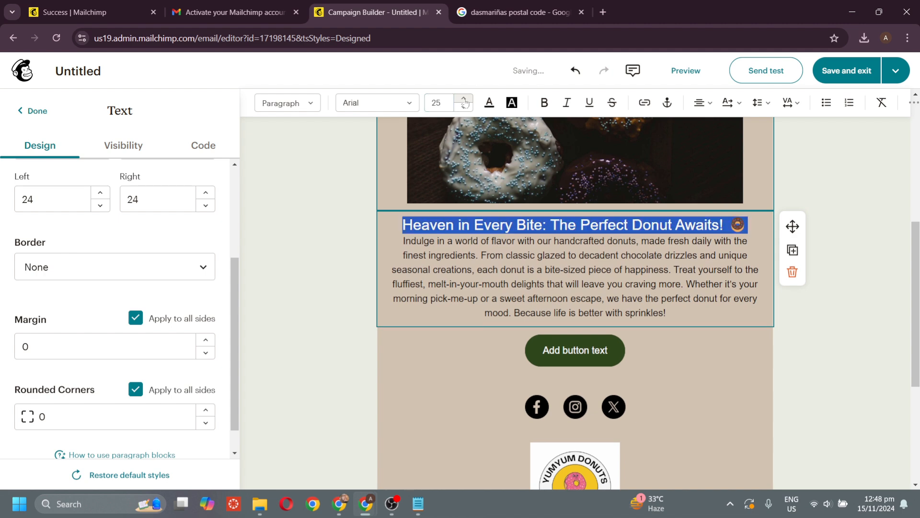
left_click(523, 255)
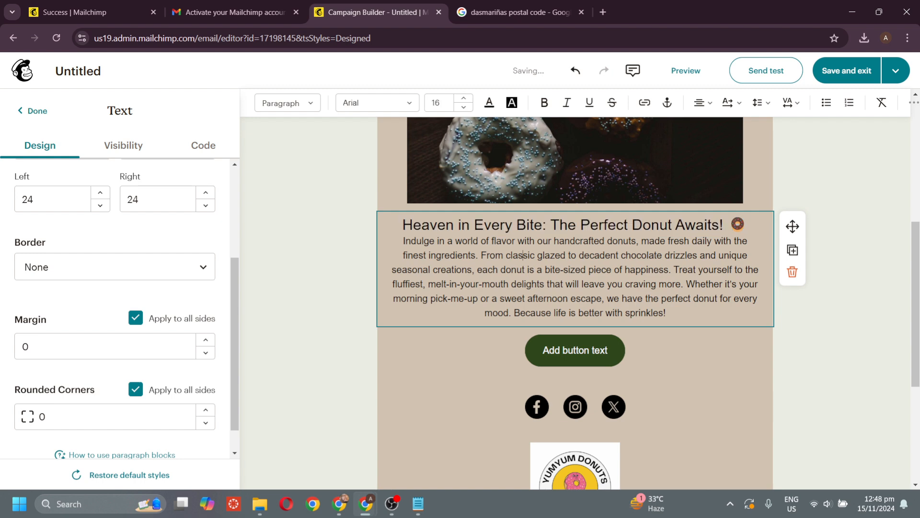
scroll(575, 302, "up", 1)
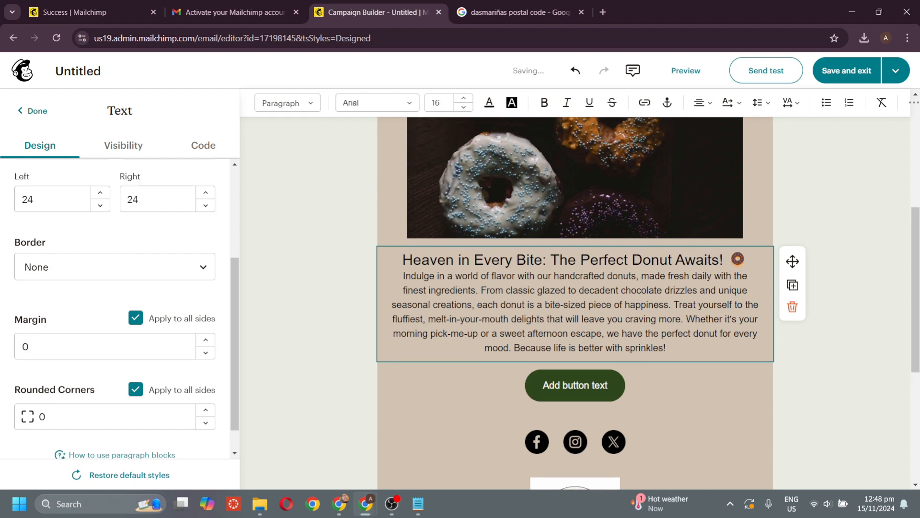
- Set the heading font to Della Respira after briefly trying Comic Sans
left_click_drag(748, 259, 402, 259)
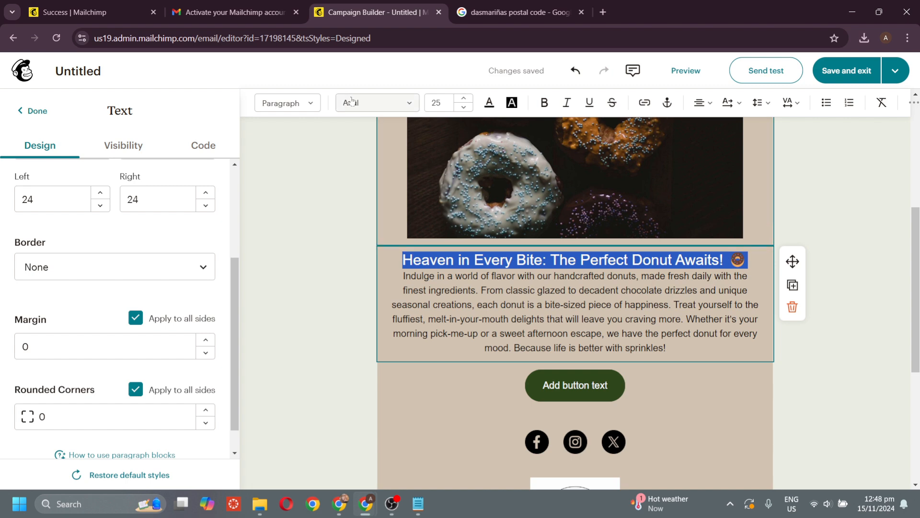
left_click(405, 104)
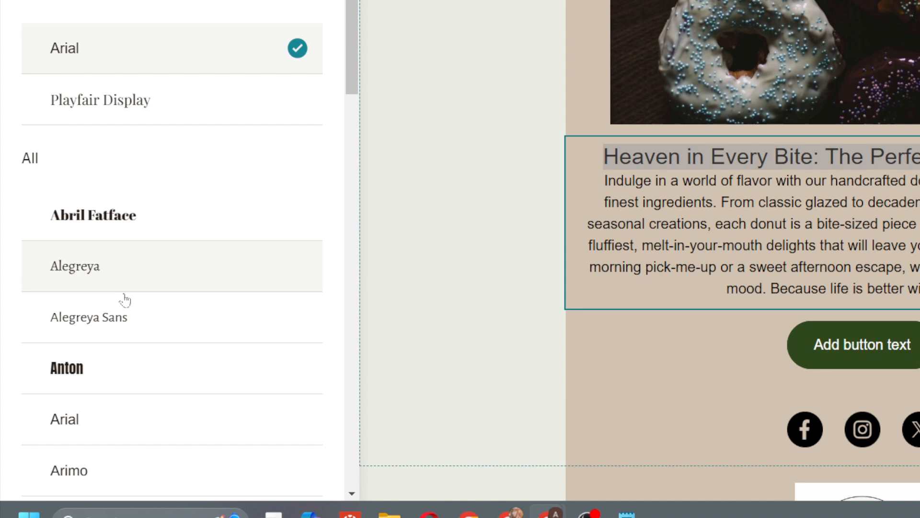
scroll(84, 335, "down", 5)
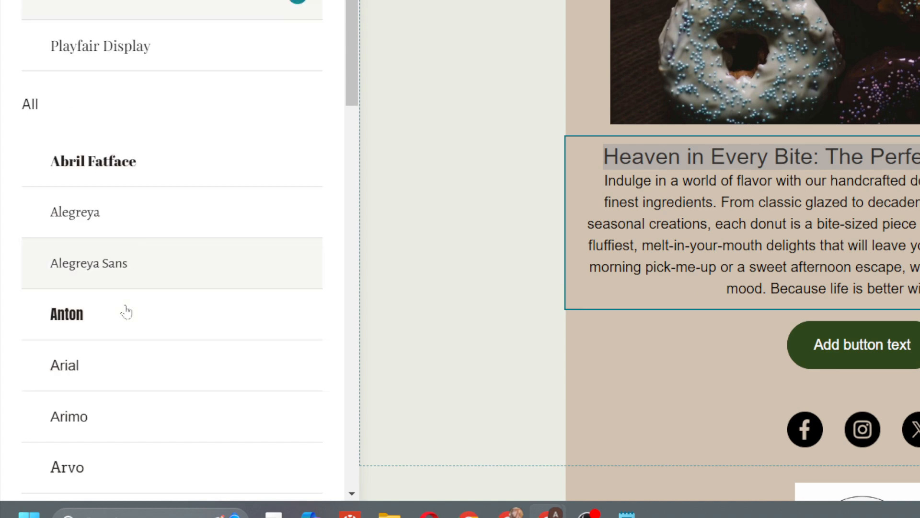
left_click(131, 305)
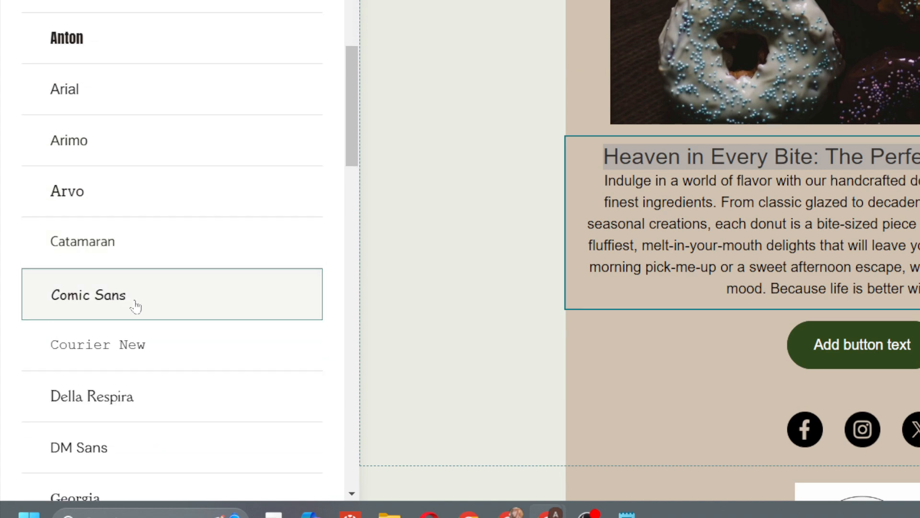
scroll(136, 307, "down", 3)
scroll(136, 307, "down", 3)
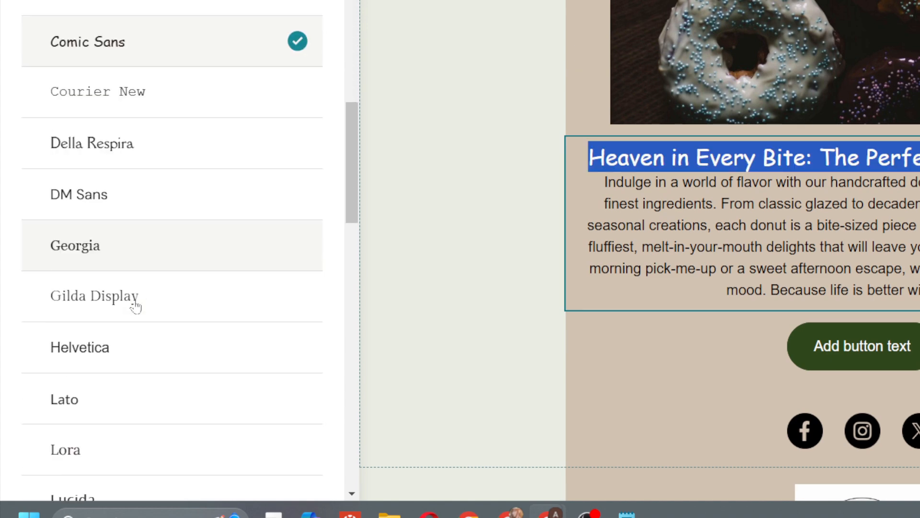
left_click(201, 103)
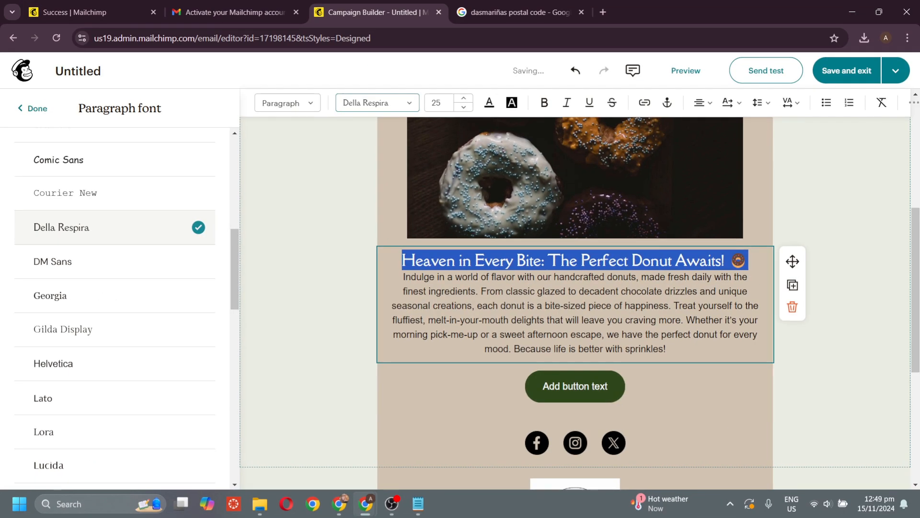
left_click(834, 288)
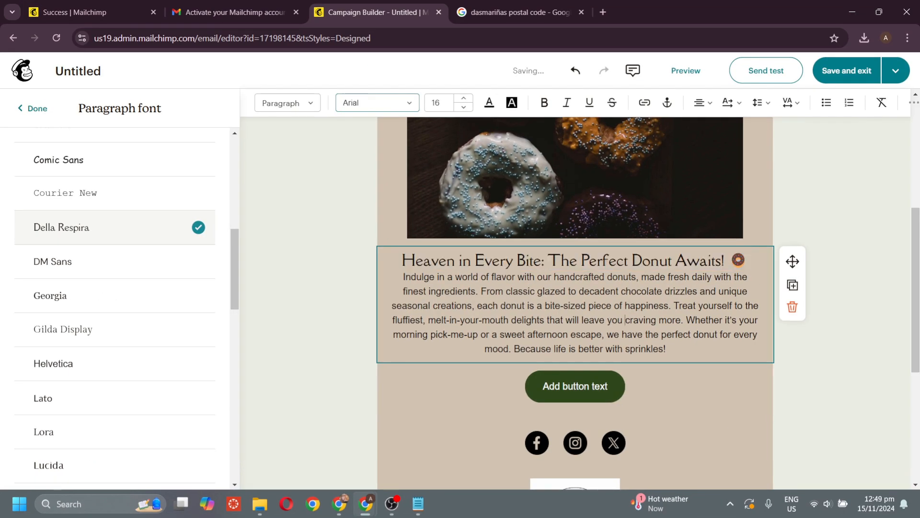
scroll(690, 393, "up", 2)
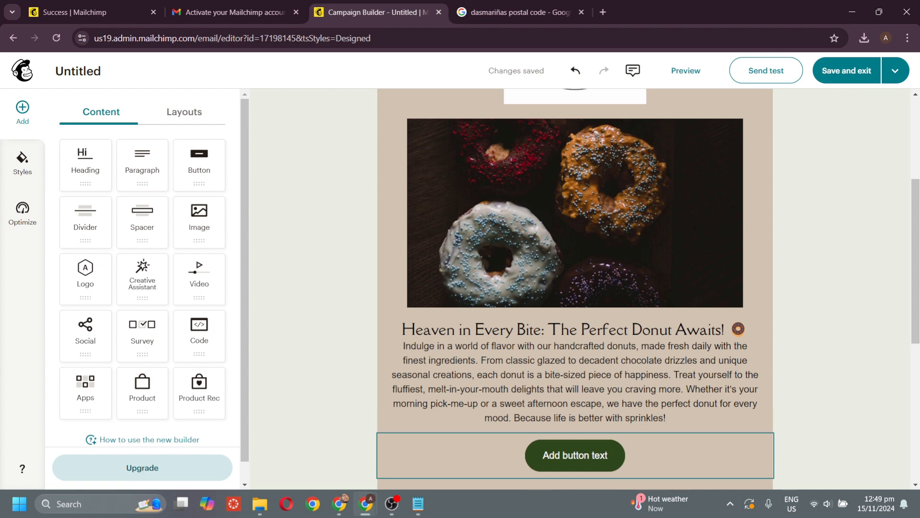
scroll(650, 405, "up", 7)
scroll(651, 405, "down", 11)
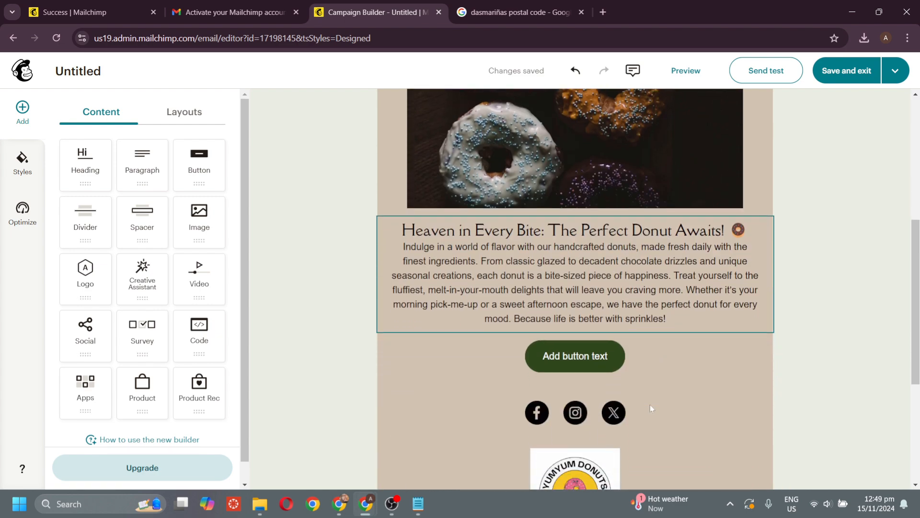
scroll(650, 404, "down", 2)
scroll(650, 404, "up", 4)
- Link the button to the recipient's email address and relabel it 'Email'
left_click(590, 324)
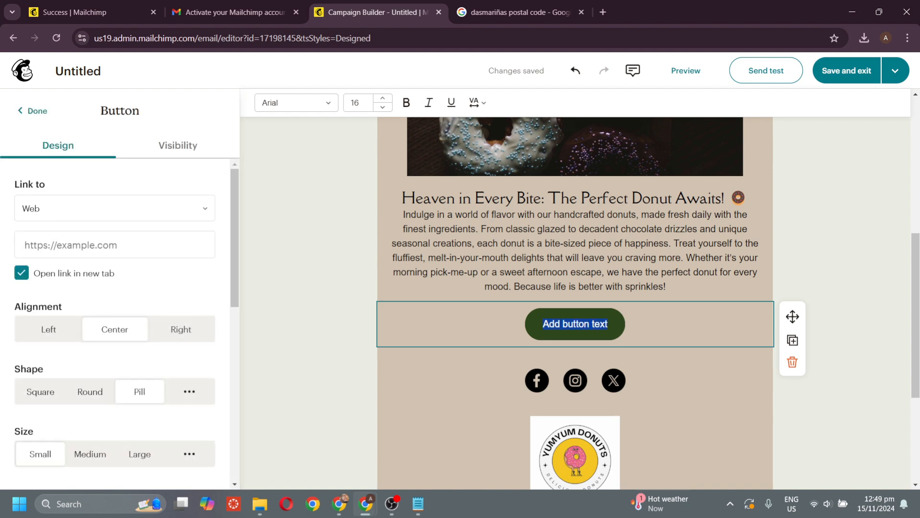
scroll(591, 326, "down", 4)
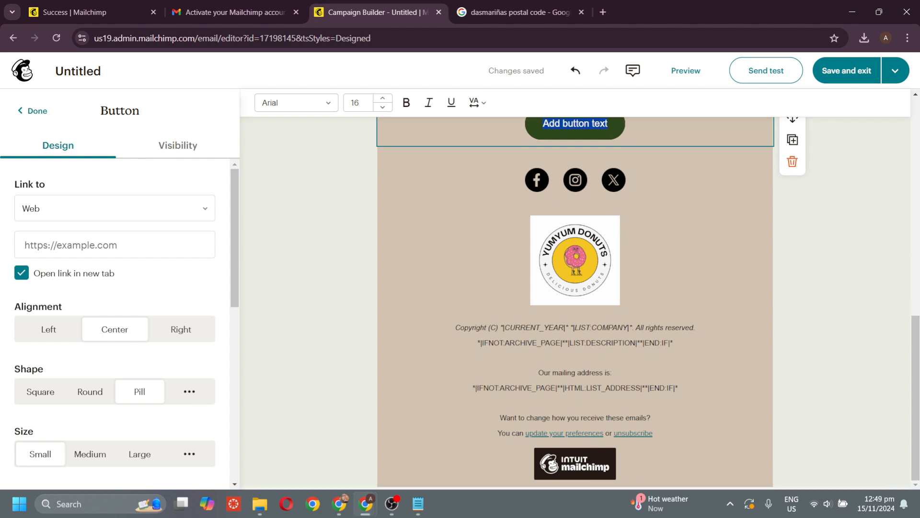
left_click(576, 342)
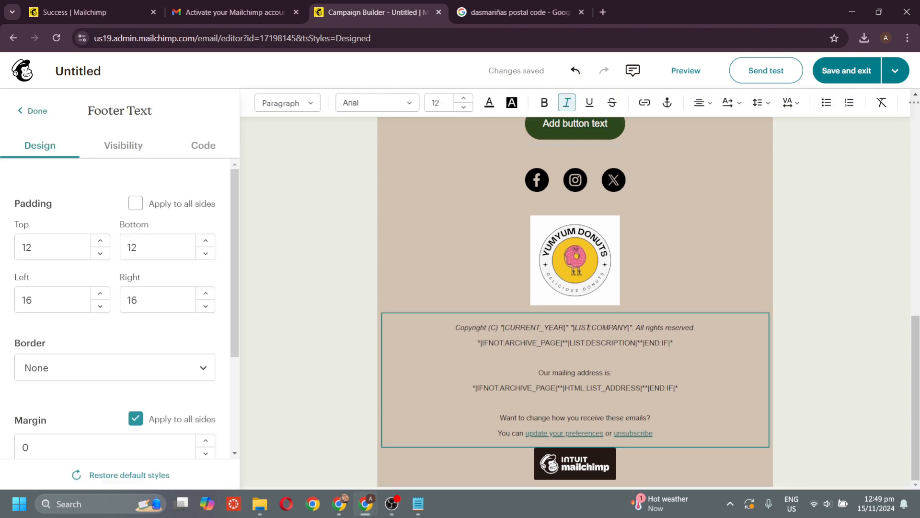
left_click(120, 211)
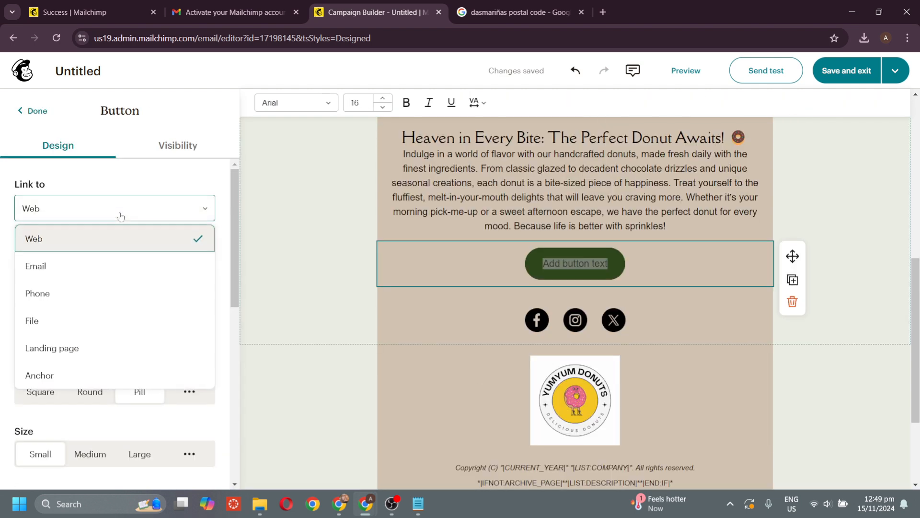
left_click(102, 271)
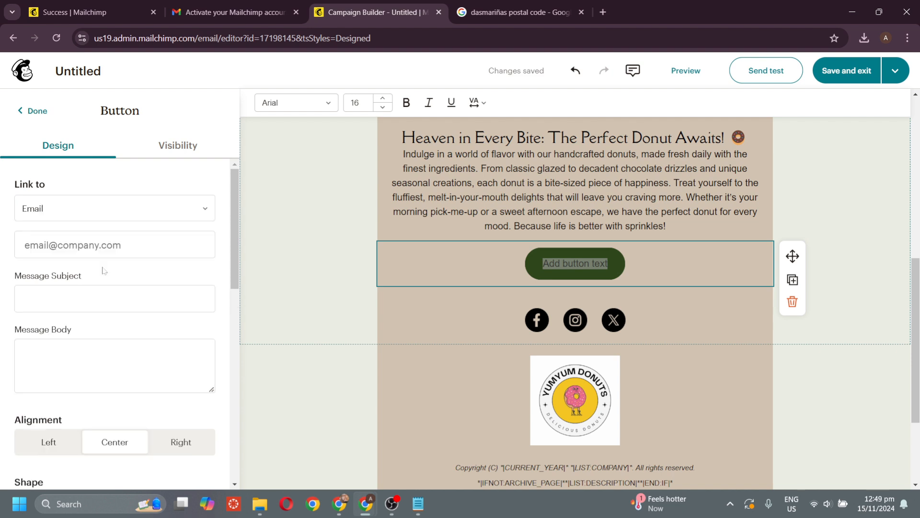
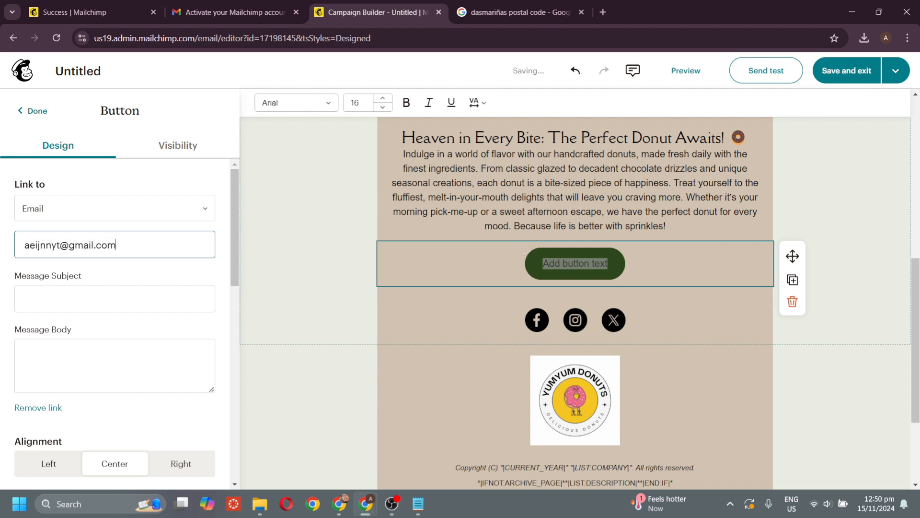
left_click(294, 395)
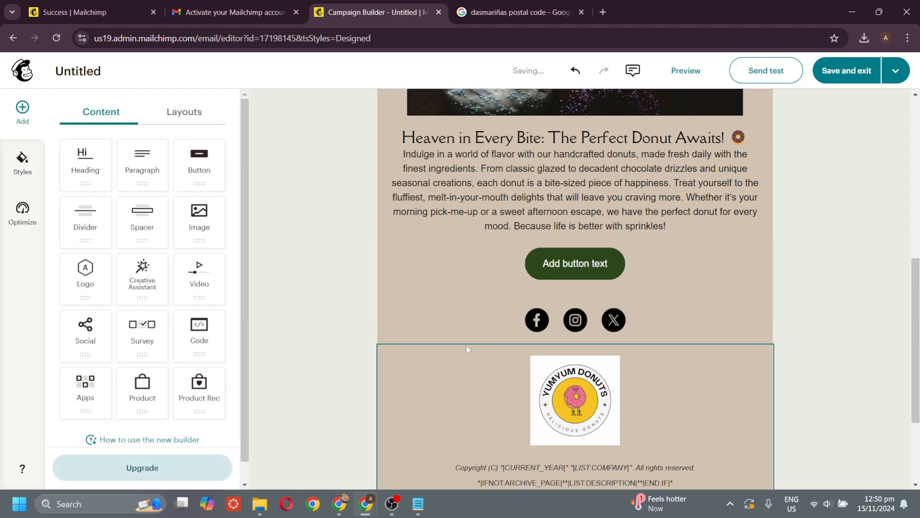
left_click(545, 282)
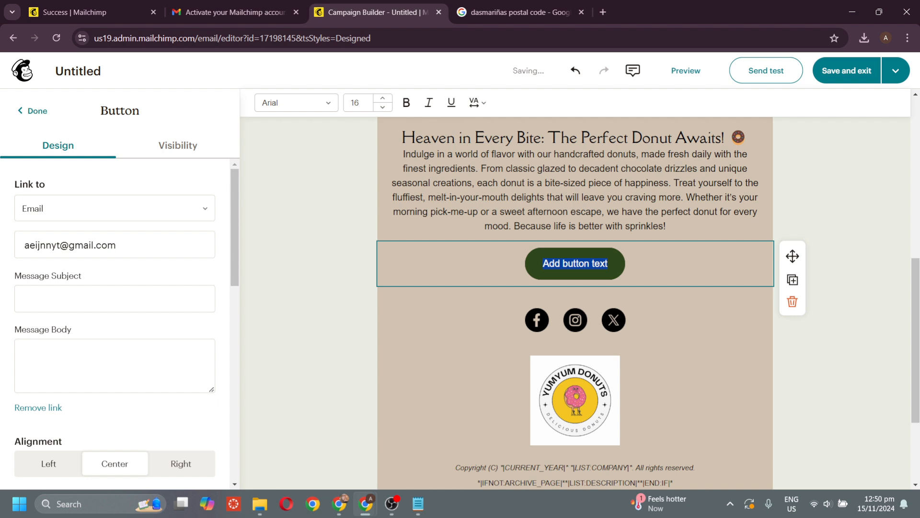
type("Email")
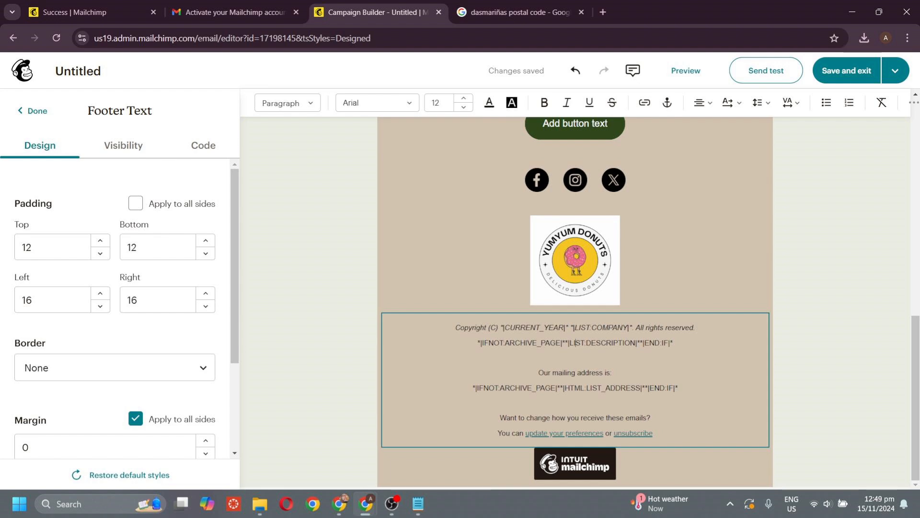
- Deselect the button and footer, then bring up the Send a Test Email dialog
left_click(698, 367)
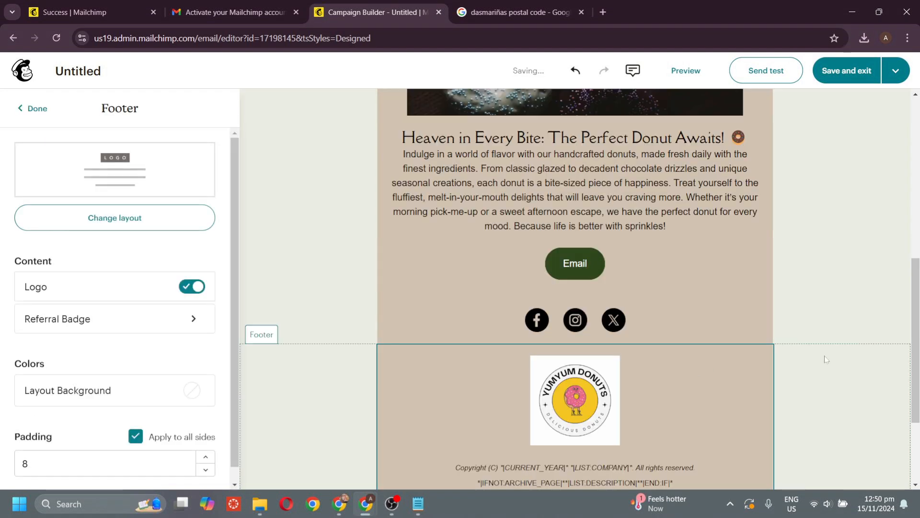
left_click(825, 357)
scroll(763, 314, "up", 2)
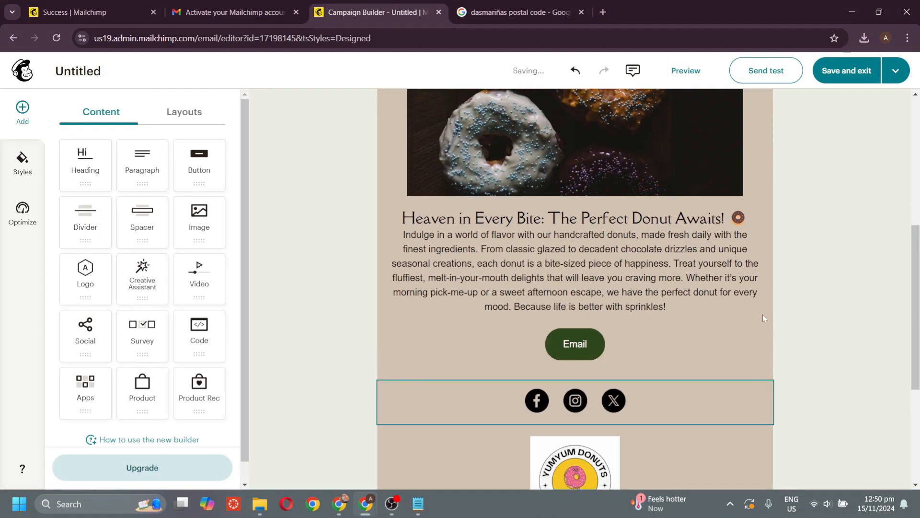
scroll(833, 119, "up", 3)
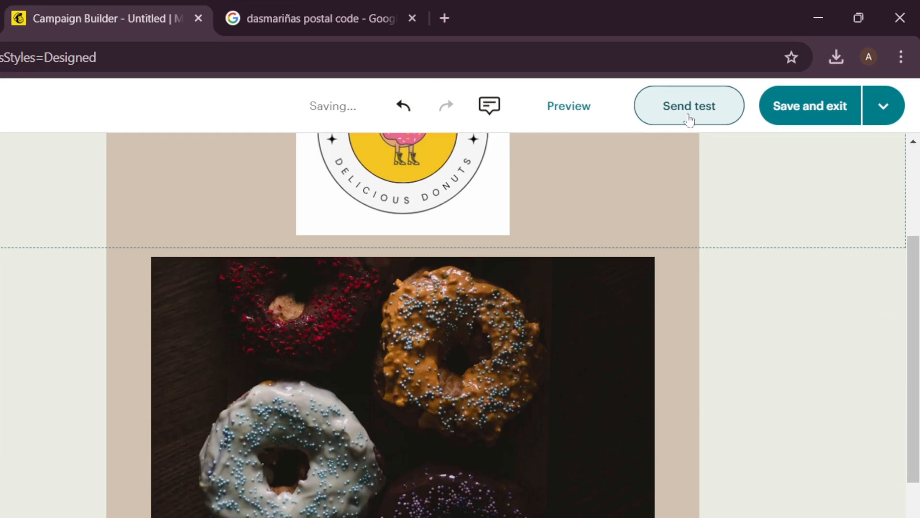
left_click(766, 75)
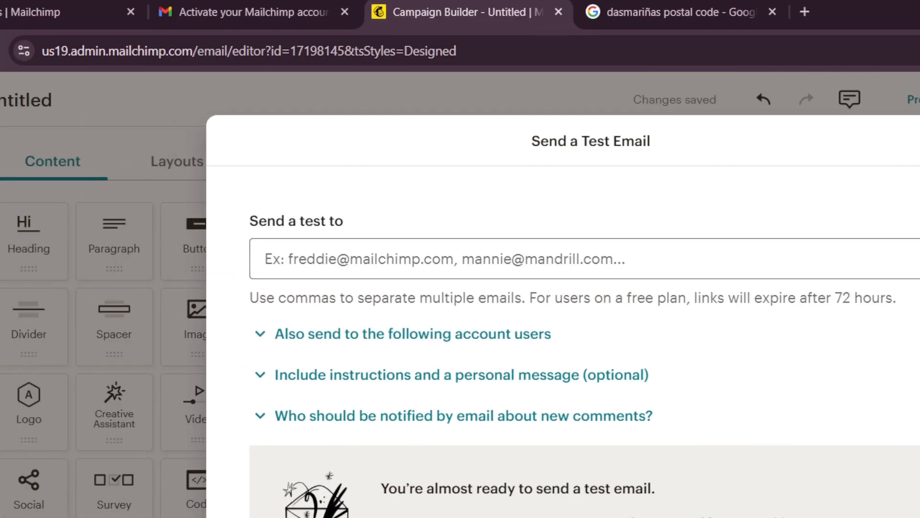
- Begin entering the recipient's email address in the Send a test to field
left_click(139, 265)
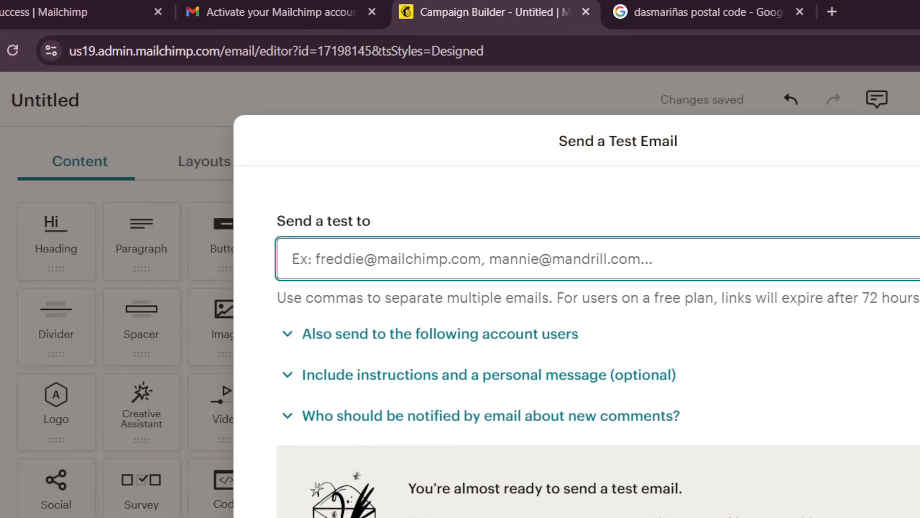
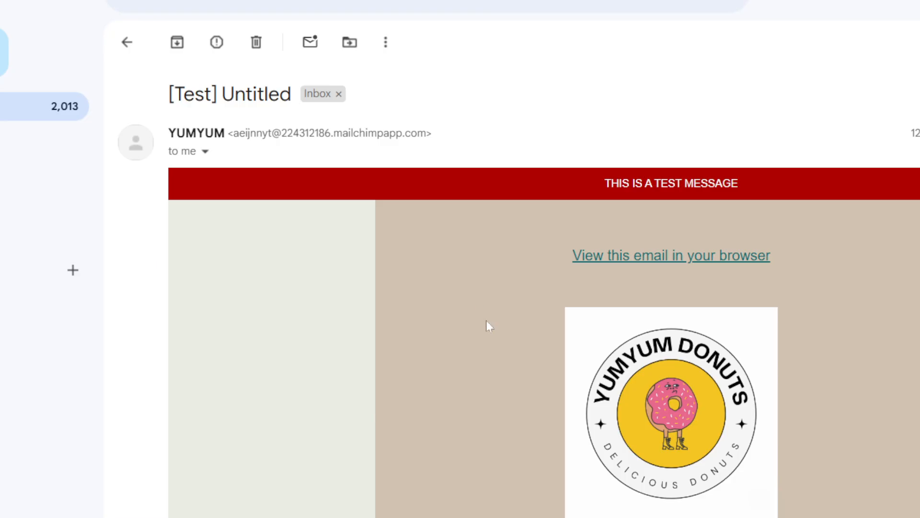
scroll(486, 326, "down", 3)
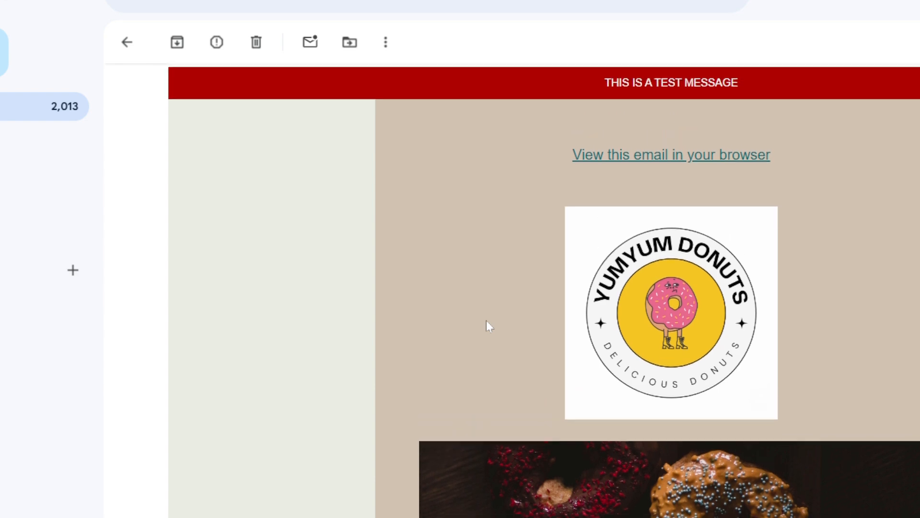
- In Gmail, test the message's Email button and close the new message it creates
scroll(486, 326, "down", 2)
scroll(487, 321, "down", 10)
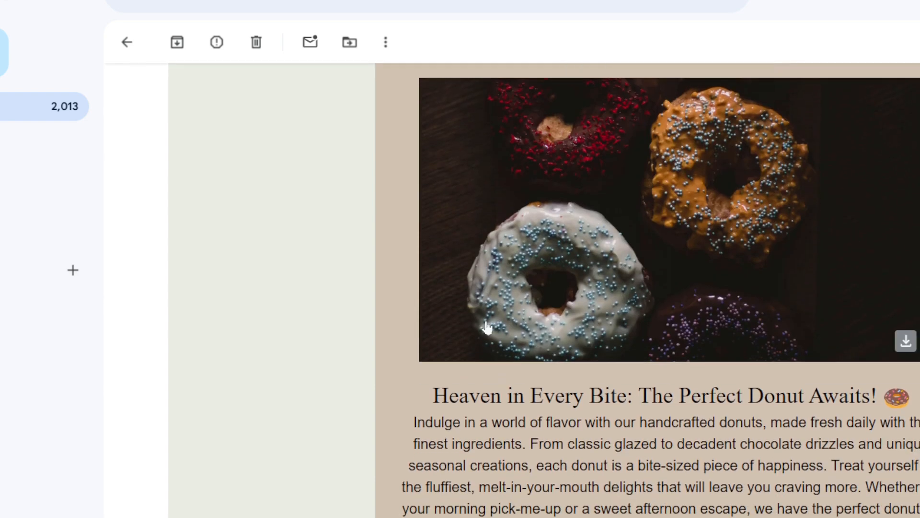
scroll(487, 322, "down", 8)
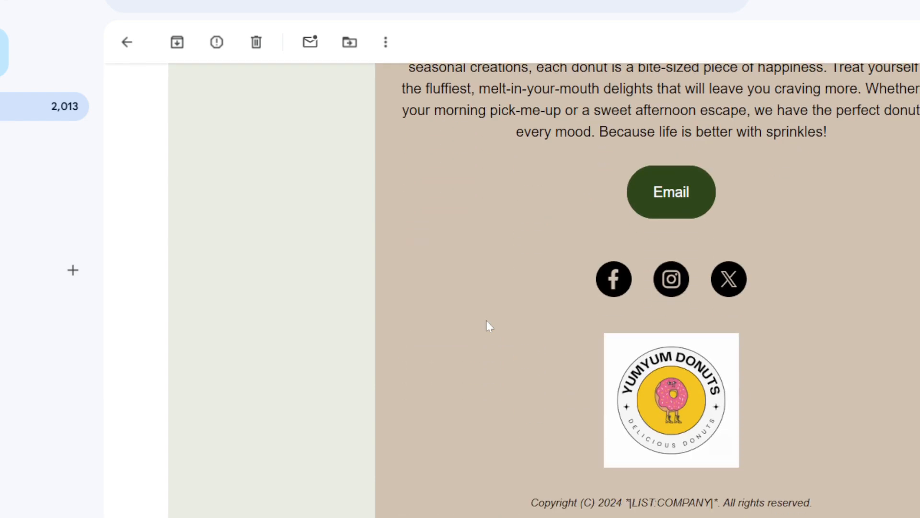
scroll(486, 326, "up", 8)
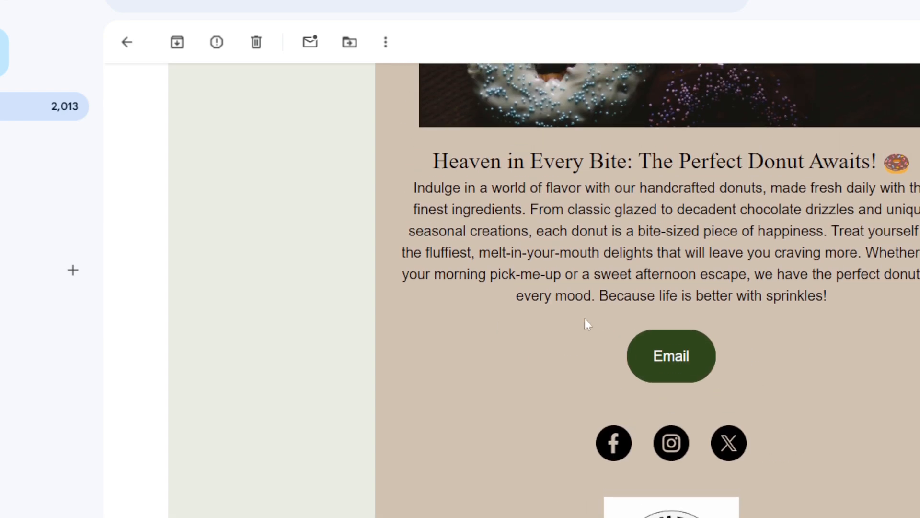
left_click(684, 362)
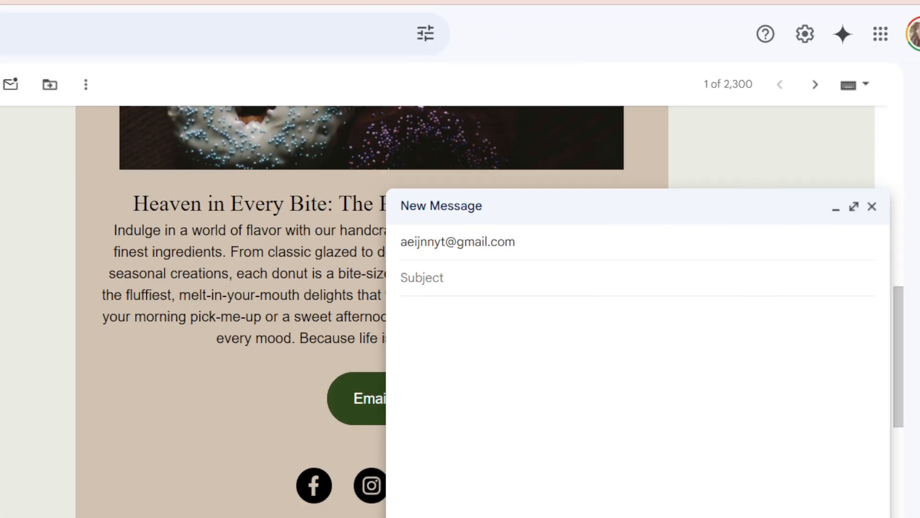
left_click(872, 206)
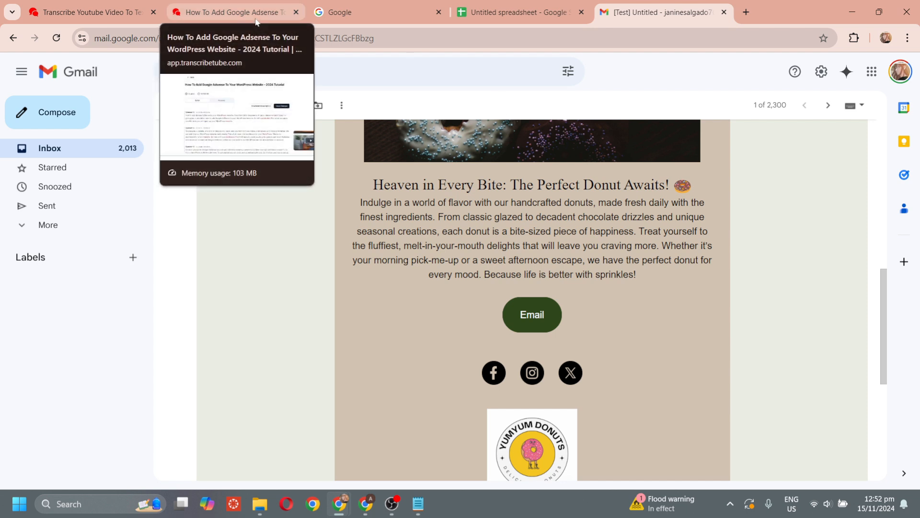
- Switch back to the Mailchimp Campaign Builder window from the taskbar
mouse_move(374, 501)
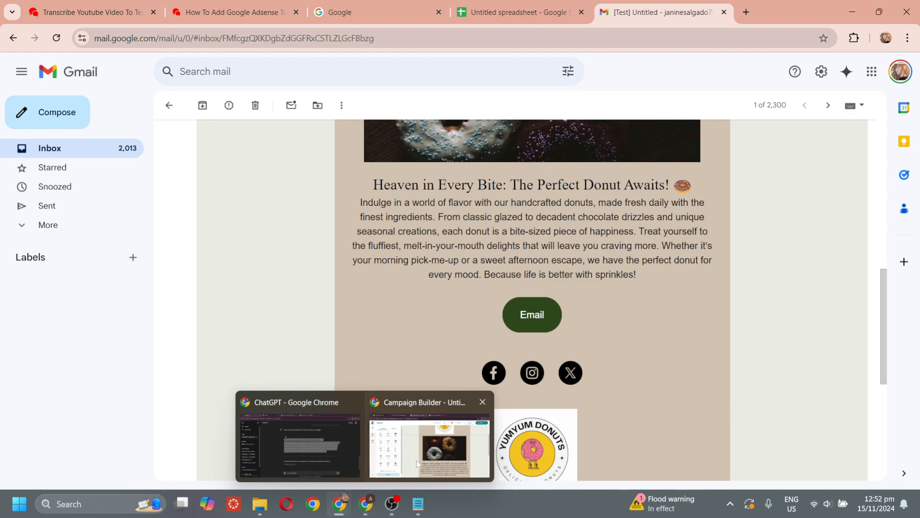
left_click(422, 446)
scroll(394, 281, "up", 3)
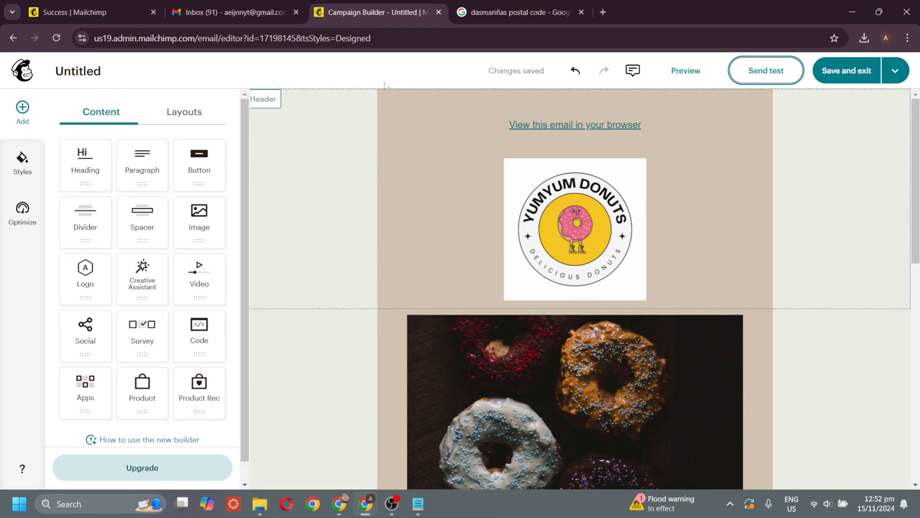